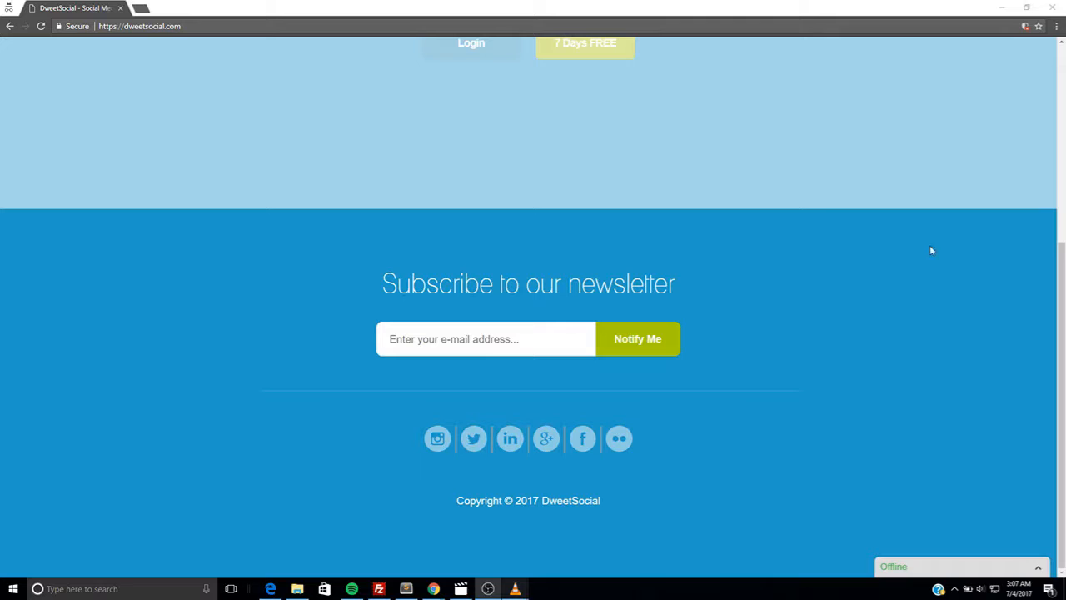
# - Log in to DweetSocial through Facebook sign-in, entering the account's e-mail and password
pyautogui.scroll(4, 322, 263)
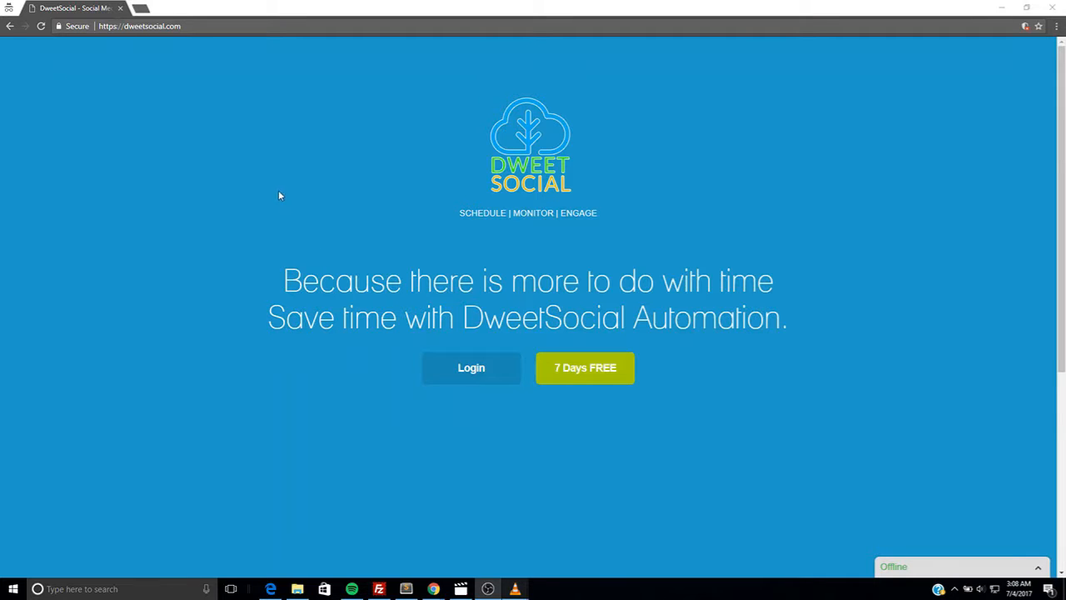
pyautogui.click(468, 369)
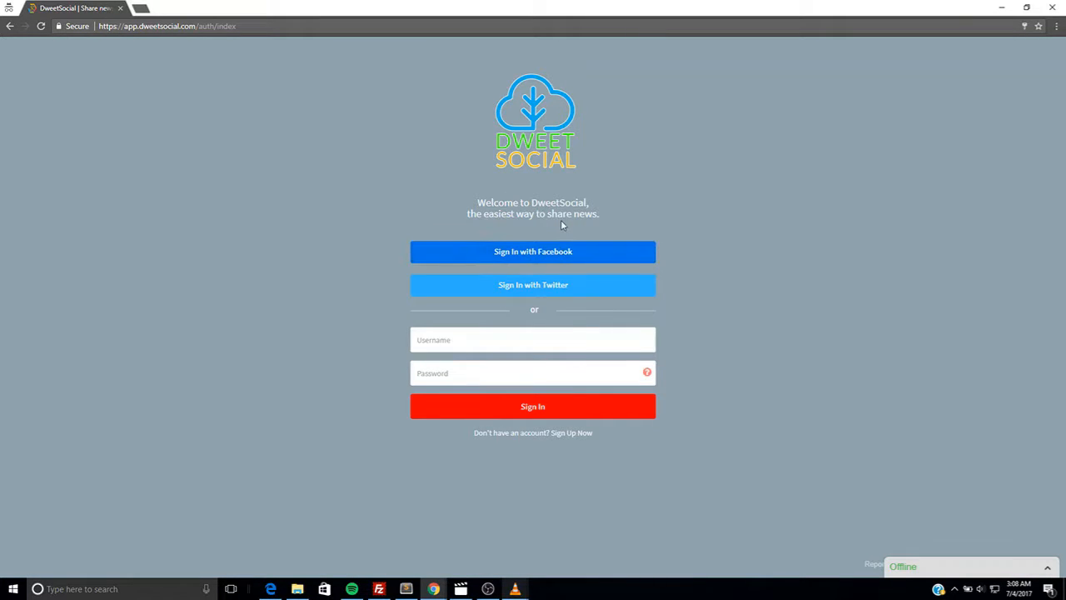
pyautogui.click(516, 258)
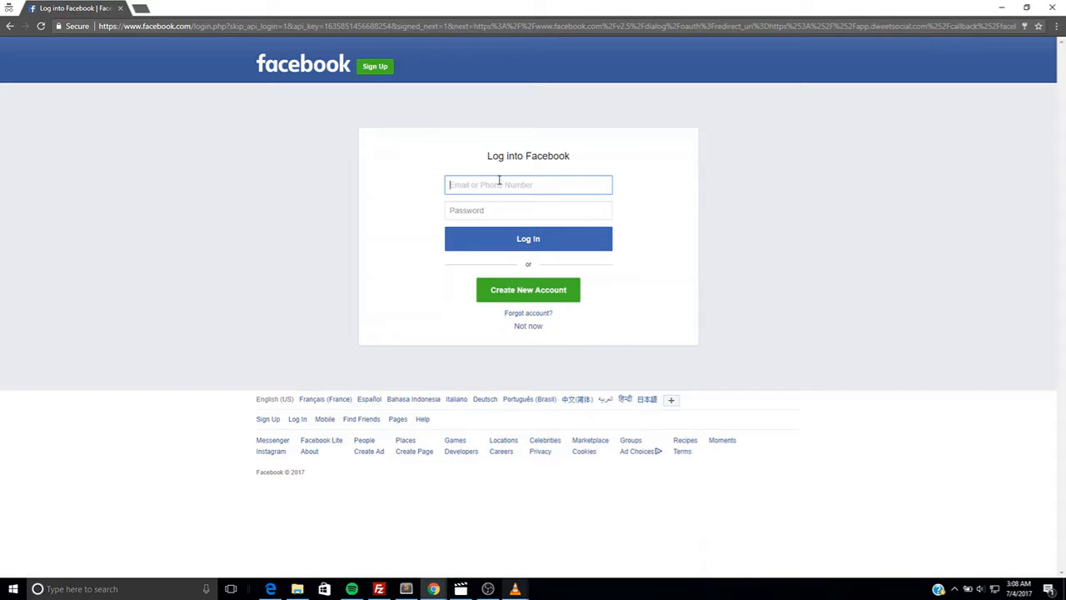
pyautogui.click(498, 185)
pyautogui.write('gl')
pyautogui.click(470, 200)
pyautogui.click(511, 213)
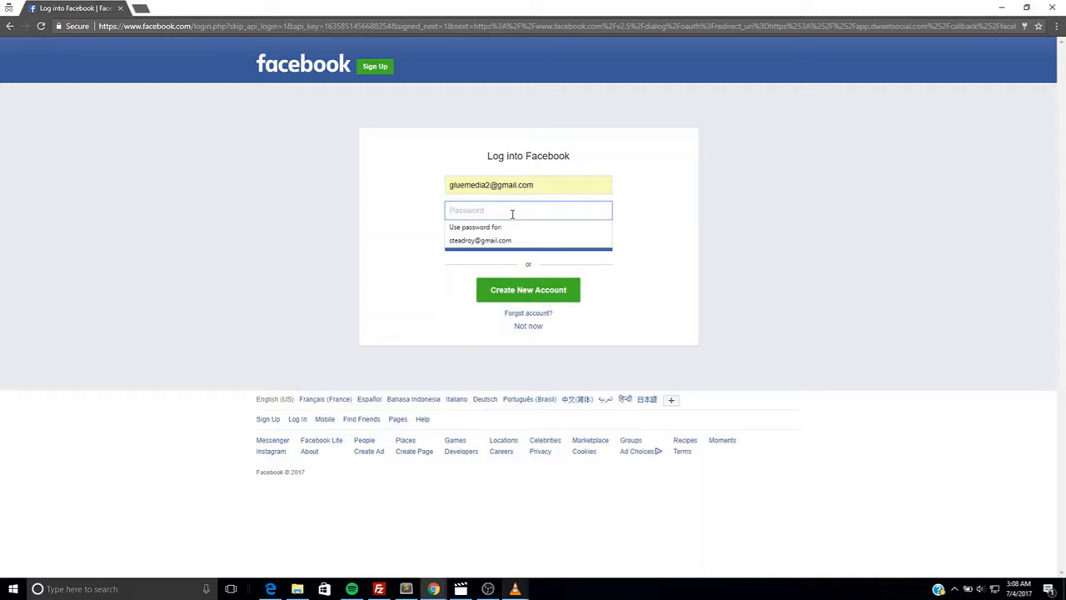
pyautogui.write('*')
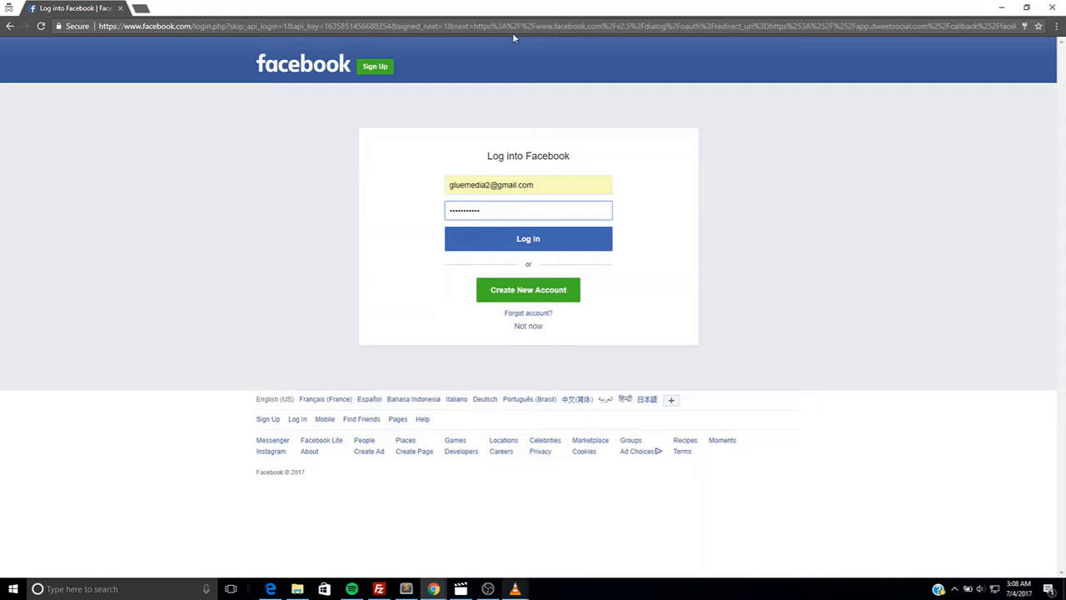
pyautogui.click(486, 238)
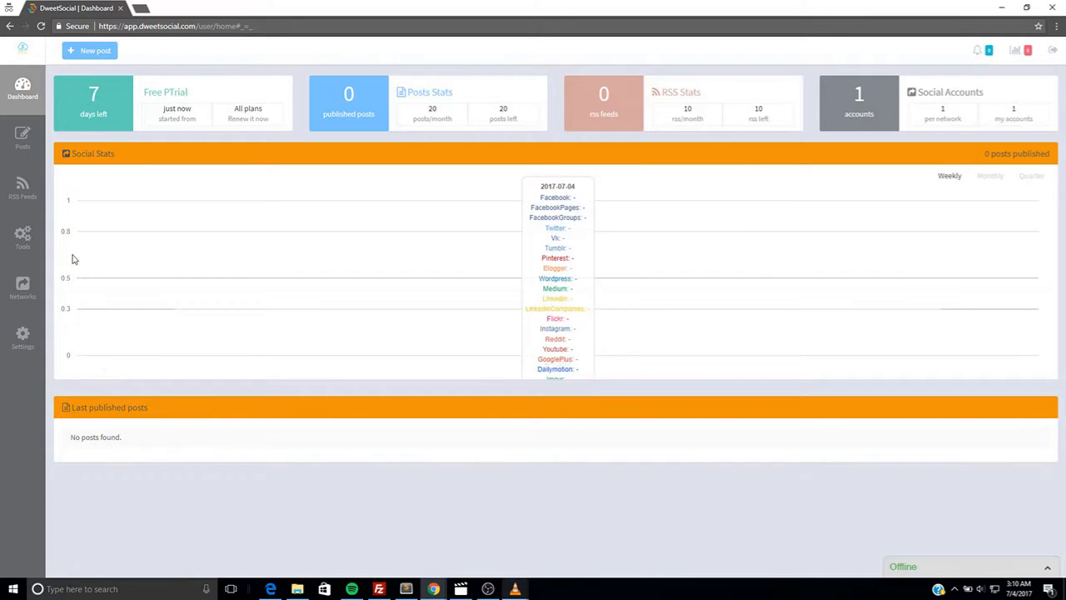
# - Add a new Twitter account under the social networks, authorizing the app with the dweetsocial username and the account password
pyautogui.click(21, 289)
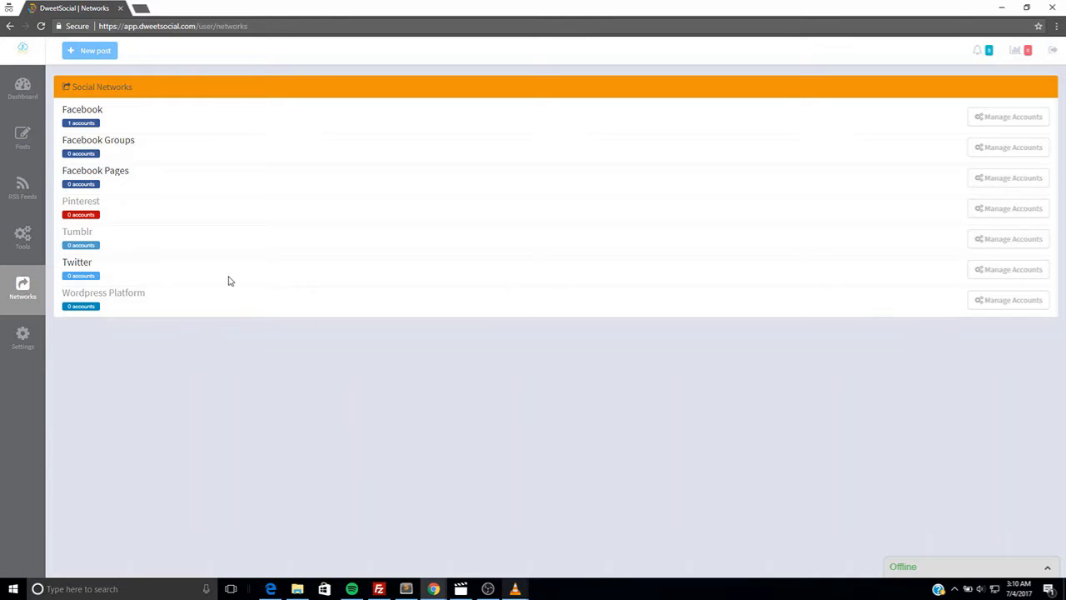
pyautogui.click(986, 275)
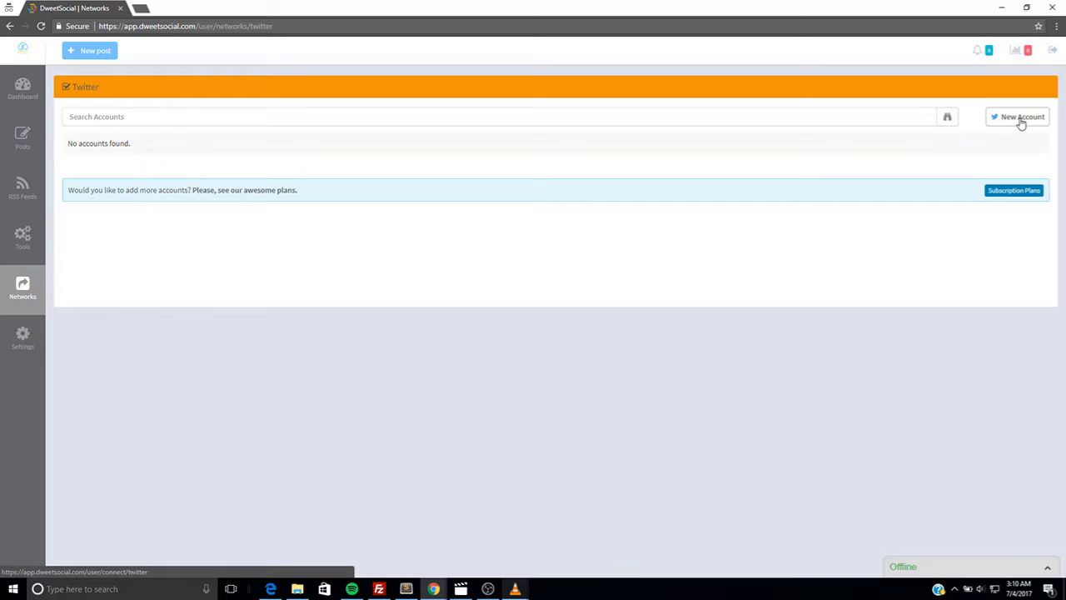
pyautogui.click(1018, 120)
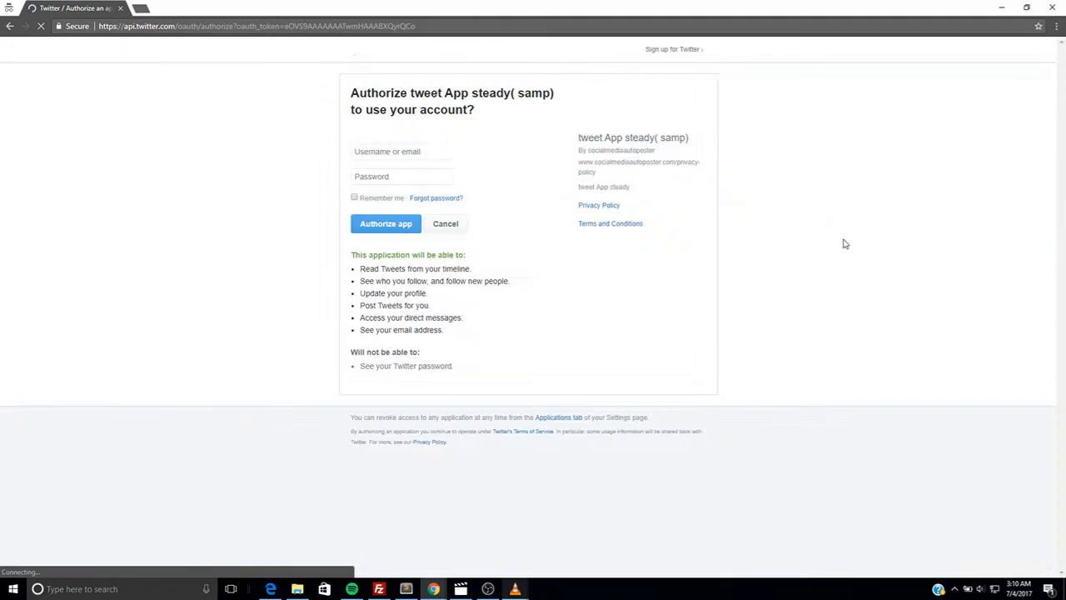
pyautogui.click(409, 151)
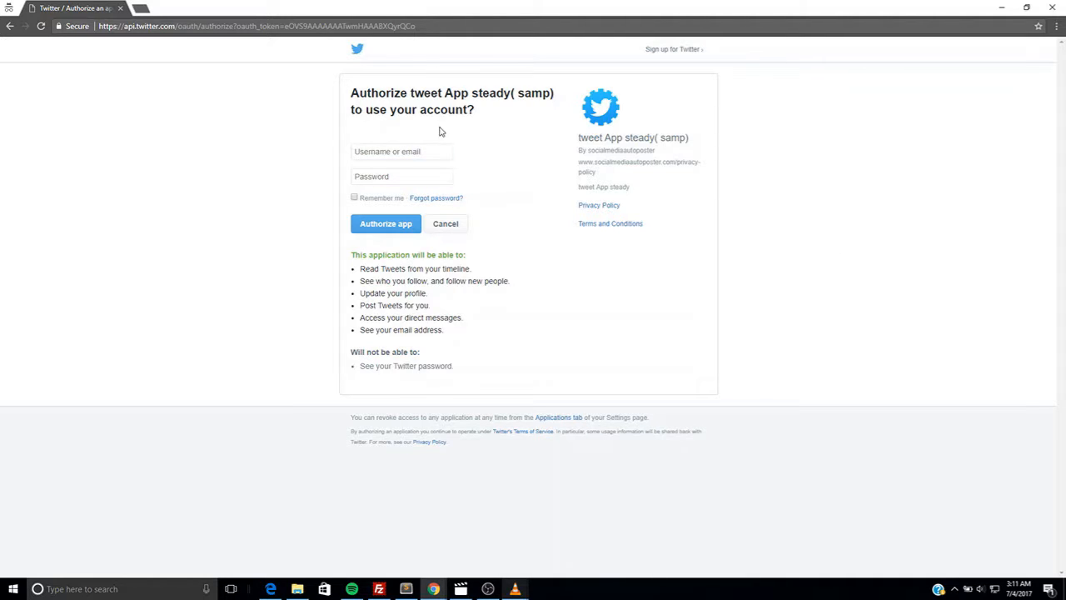
pyautogui.click(417, 150)
pyautogui.write('dweetsocial')
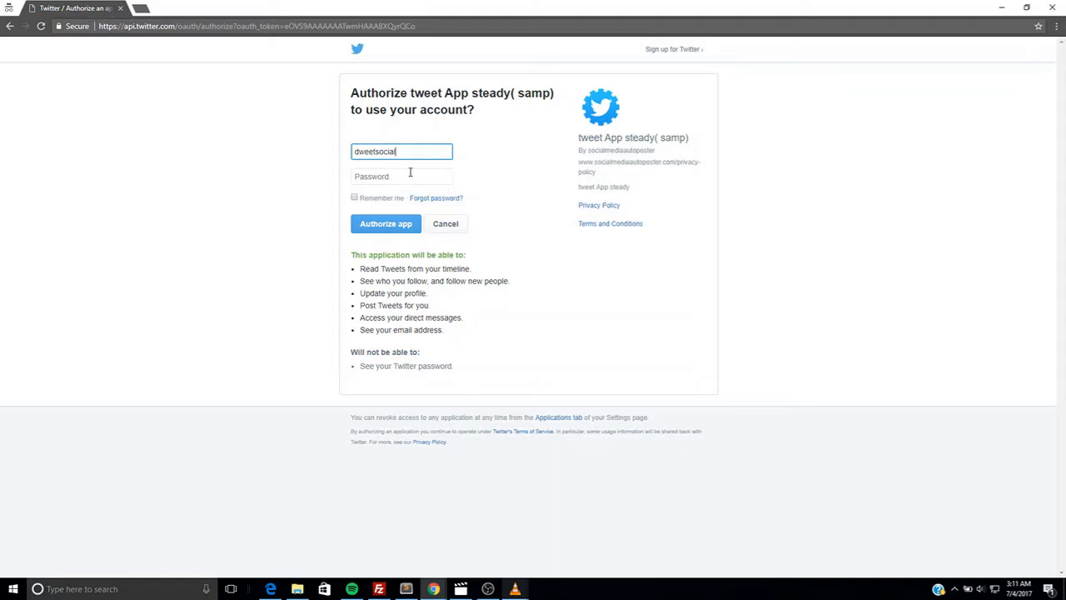
pyautogui.click(409, 177)
pyautogui.write('••')
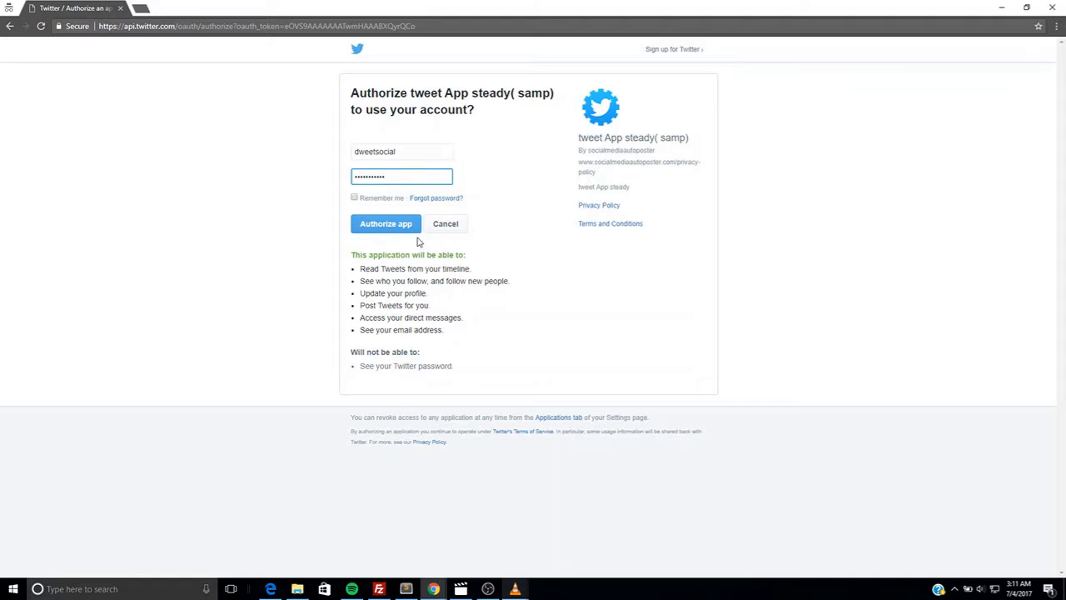
pyautogui.click(385, 225)
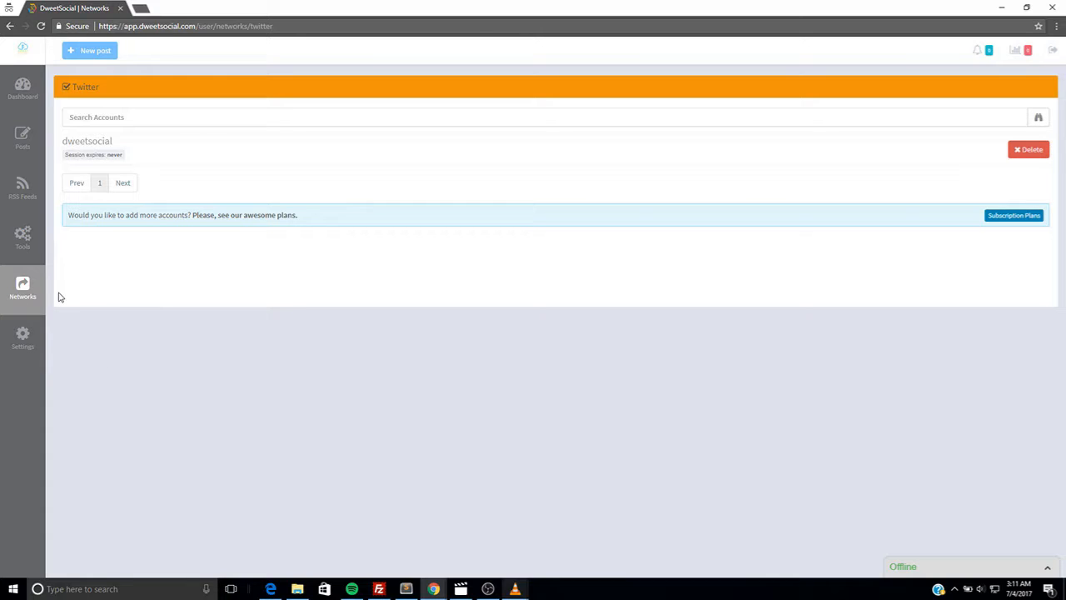
# - Connect the Facebook Pages as a new account and open the list of connected Facebook accounts
pyautogui.click(20, 286)
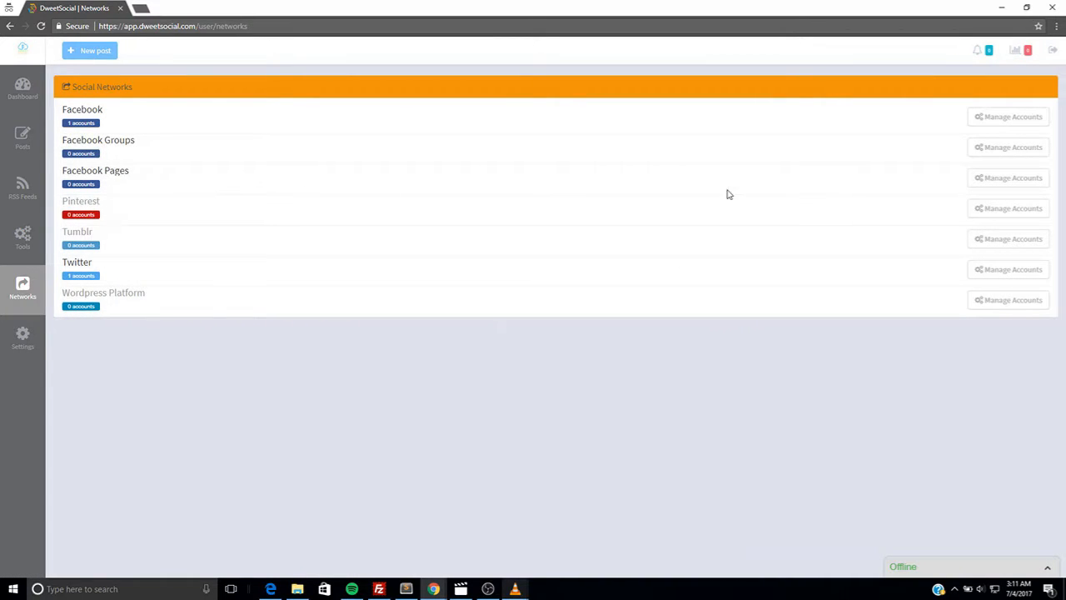
pyautogui.click(1002, 188)
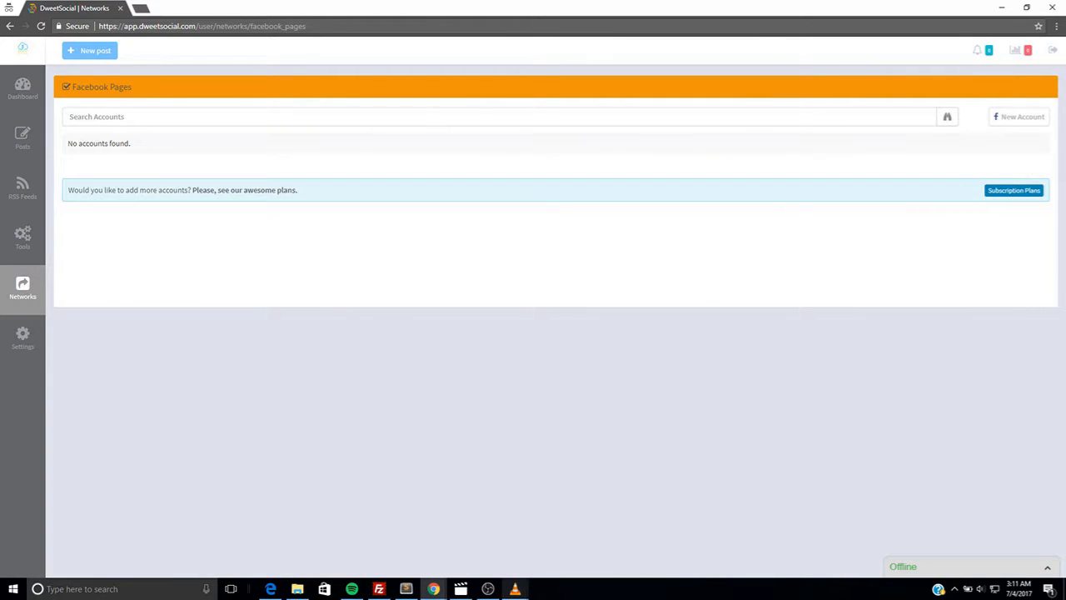
pyautogui.click(1037, 121)
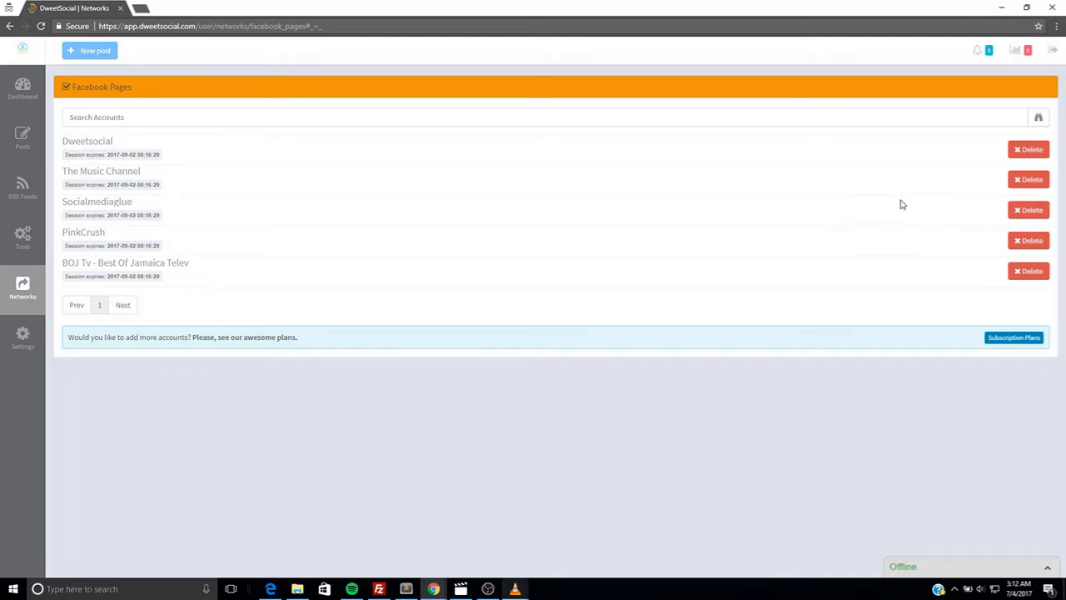
pyautogui.click(23, 288)
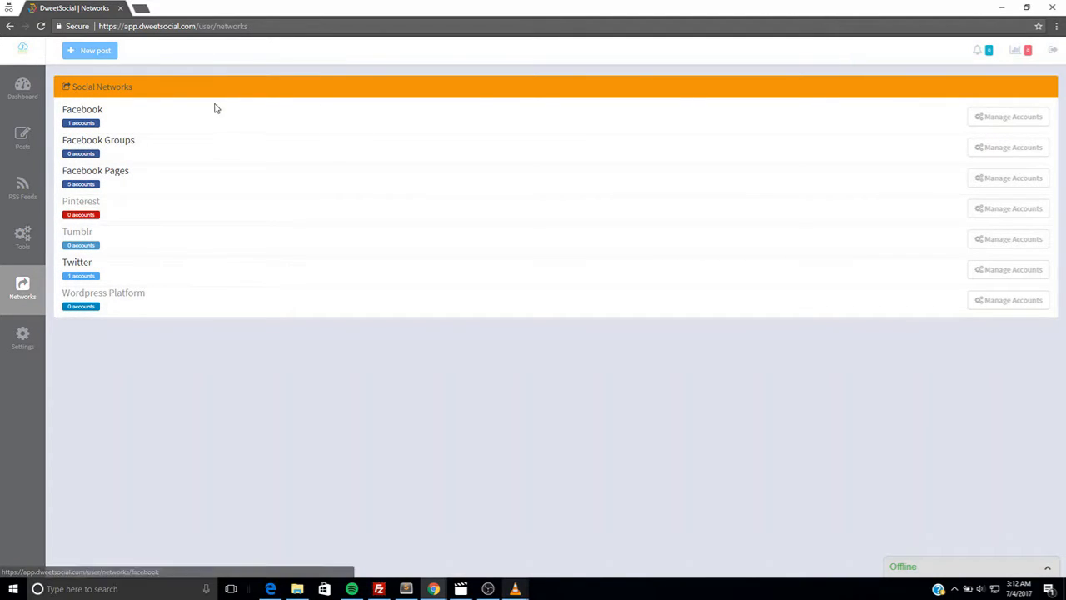
pyautogui.click(996, 123)
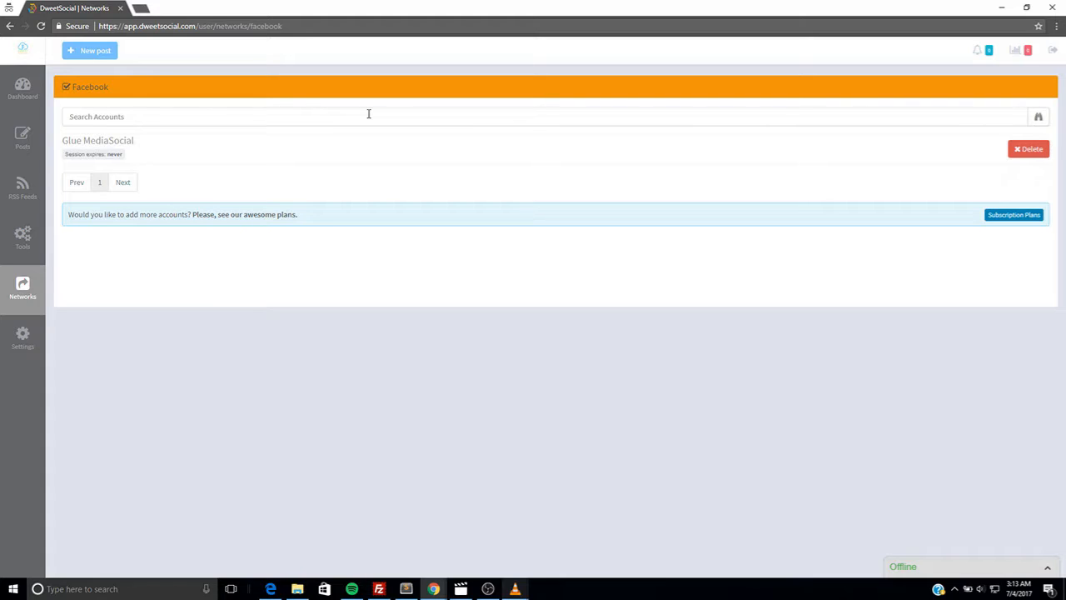
# - Start a new post, look through the emoji categories and insert an open-mouthed face, a sunglasses face and a smirking face
pyautogui.click(92, 51)
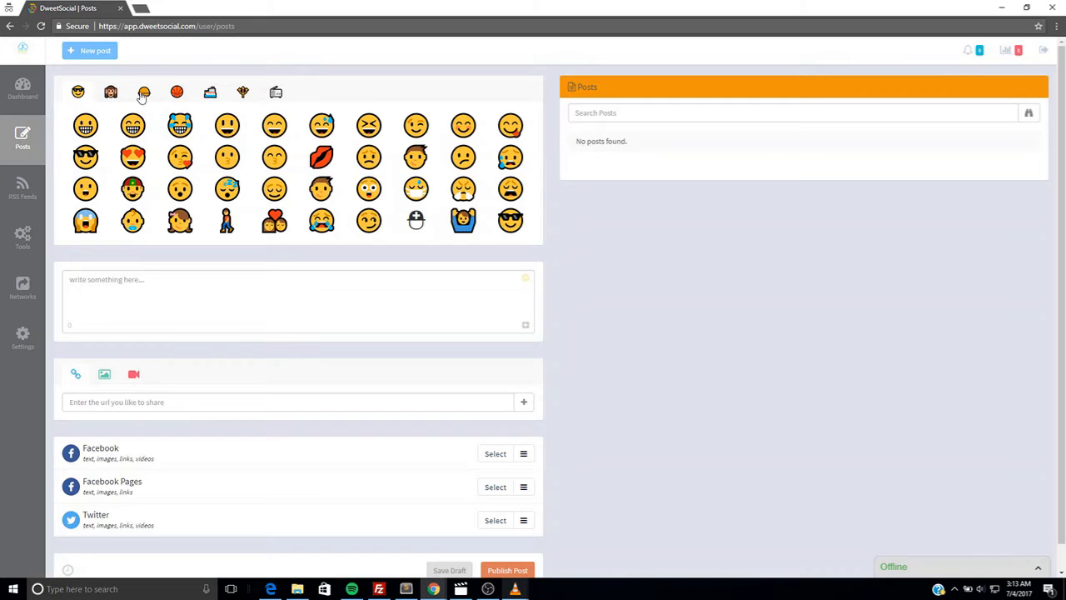
pyautogui.click(111, 93)
pyautogui.click(143, 92)
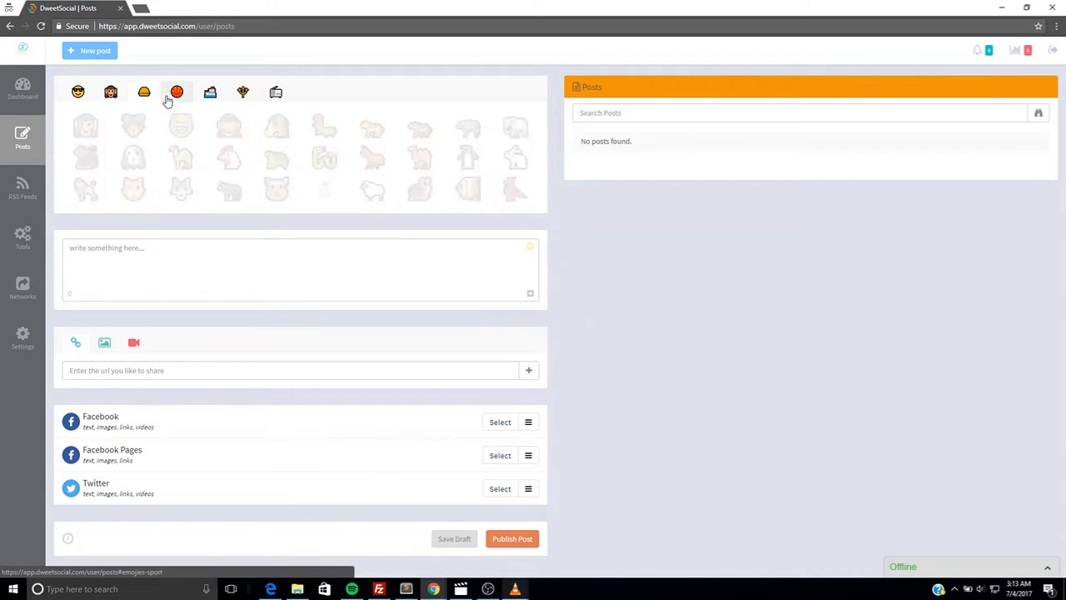
pyautogui.click(176, 92)
pyautogui.click(208, 94)
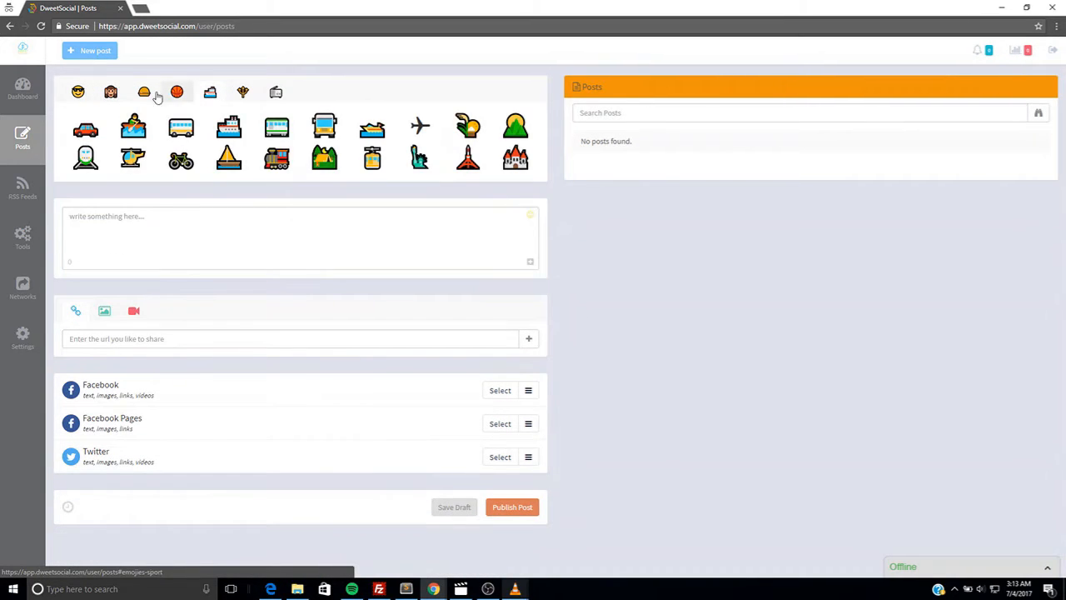
pyautogui.click(80, 94)
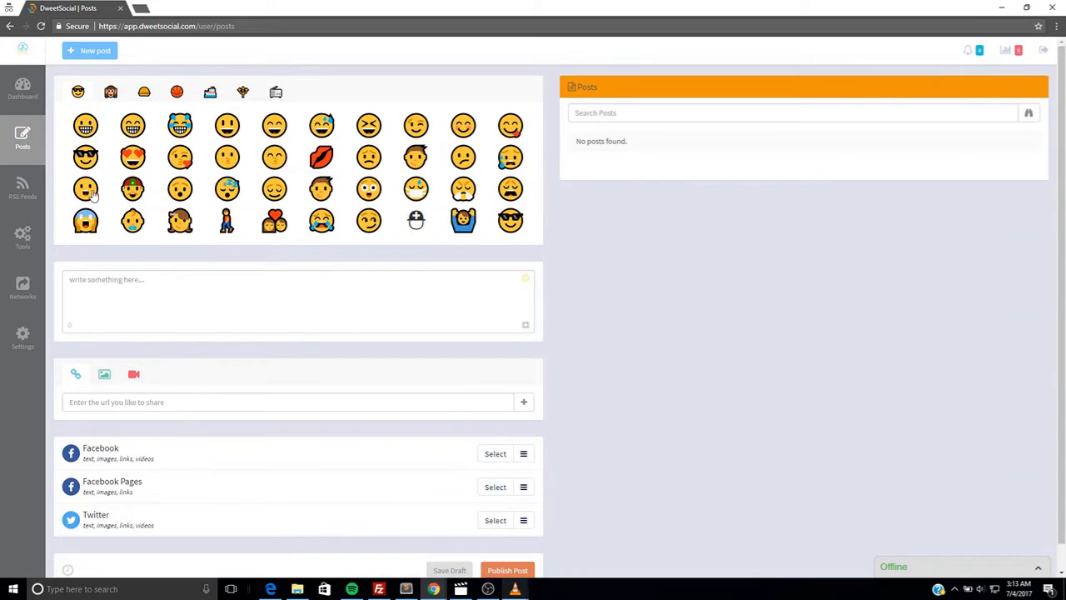
pyautogui.click(94, 195)
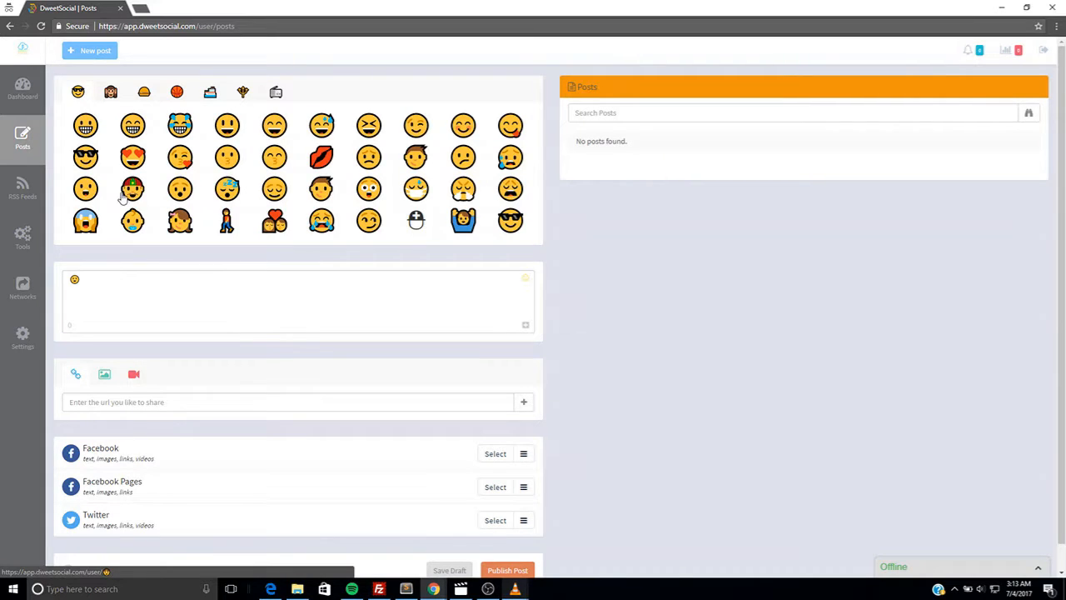
pyautogui.click(85, 158)
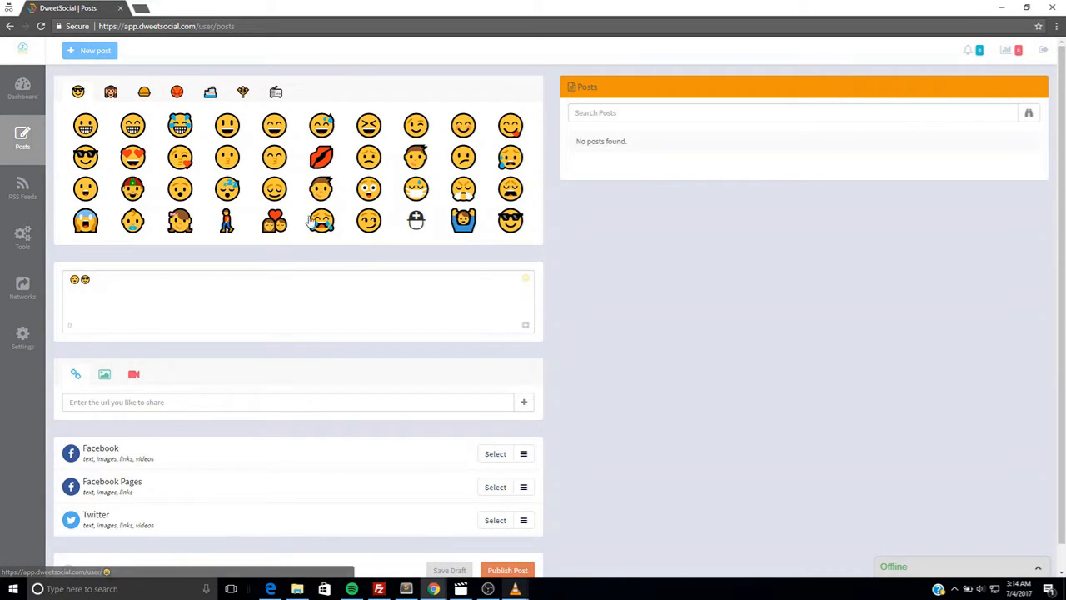
pyautogui.click(369, 220)
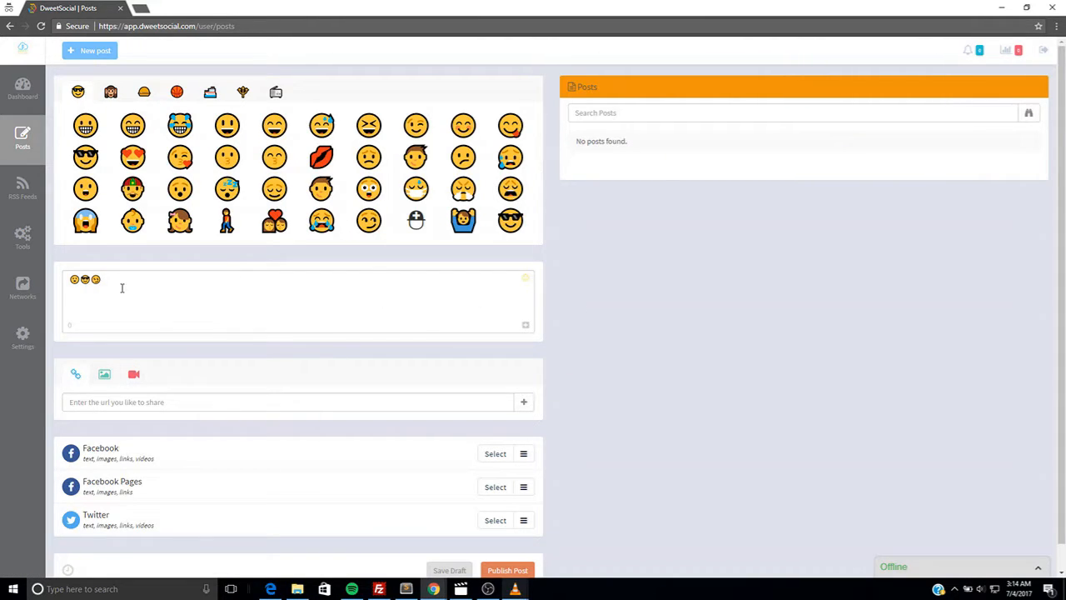
pyautogui.scroll(-1, 569, 320)
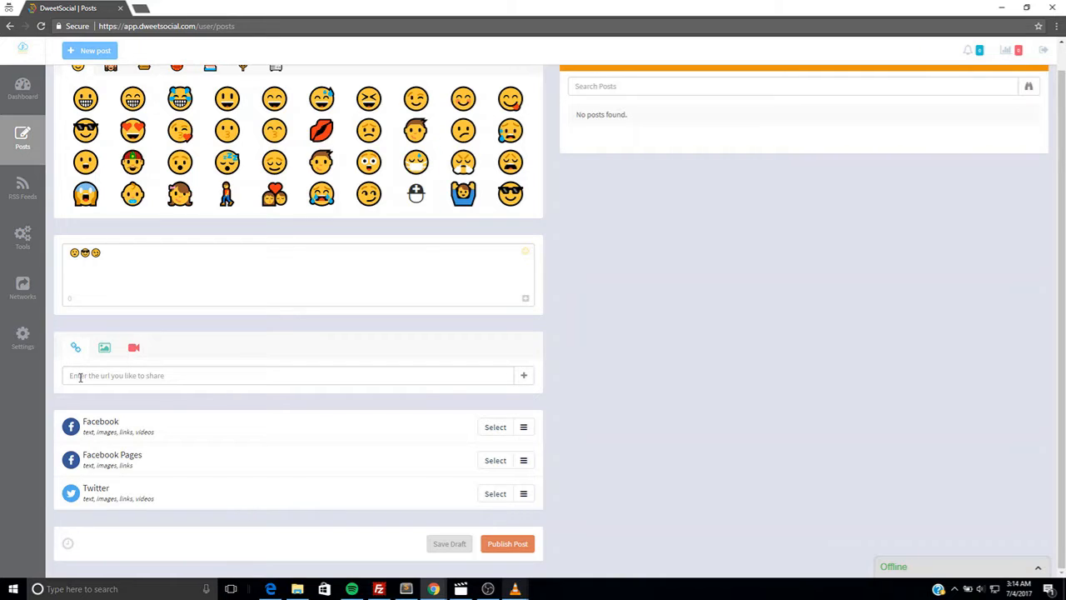
pyautogui.click(104, 348)
pyautogui.click(133, 348)
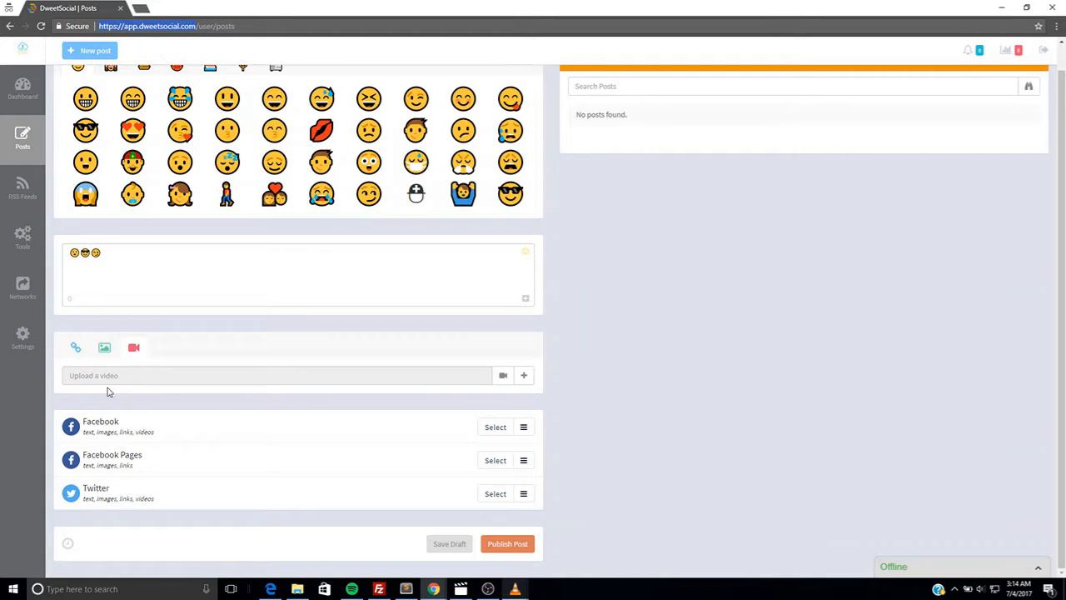
pyautogui.click(75, 347)
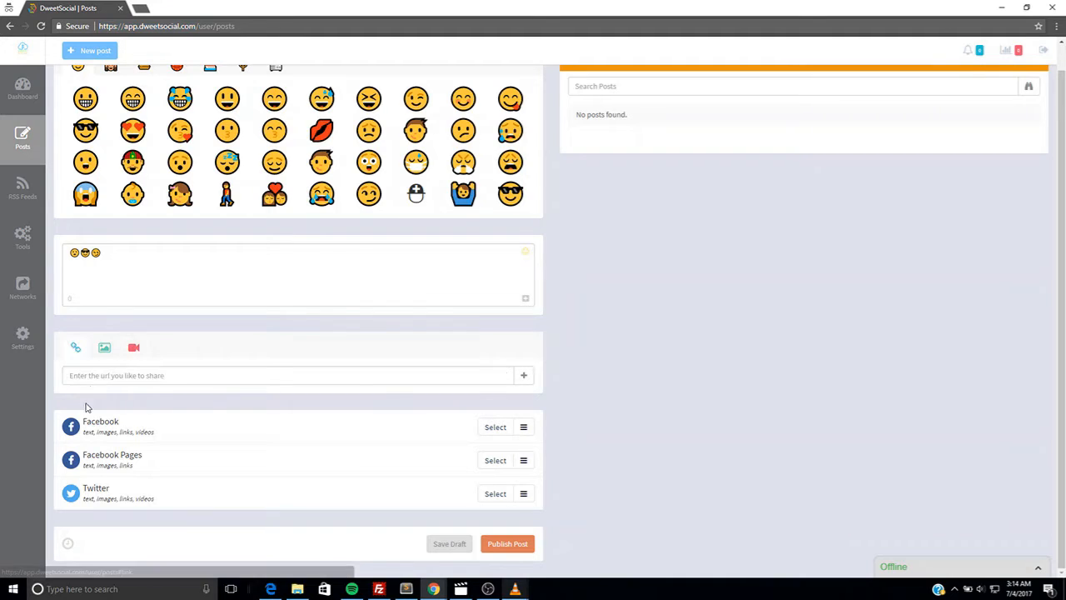
pyautogui.click(92, 380)
pyautogui.write('https://app.dweetsocial.com')
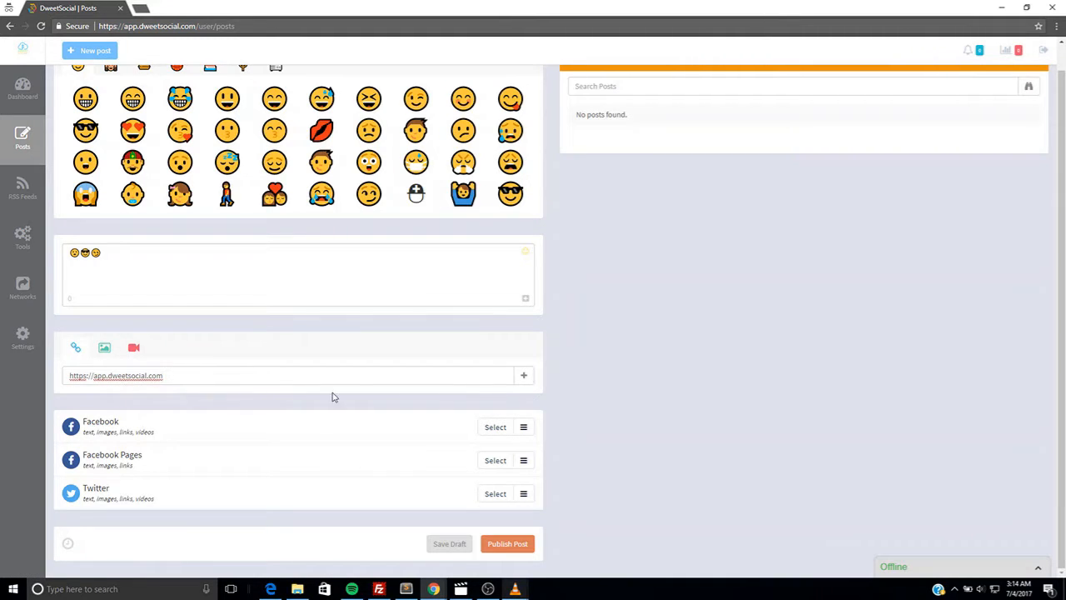
pyautogui.click(525, 378)
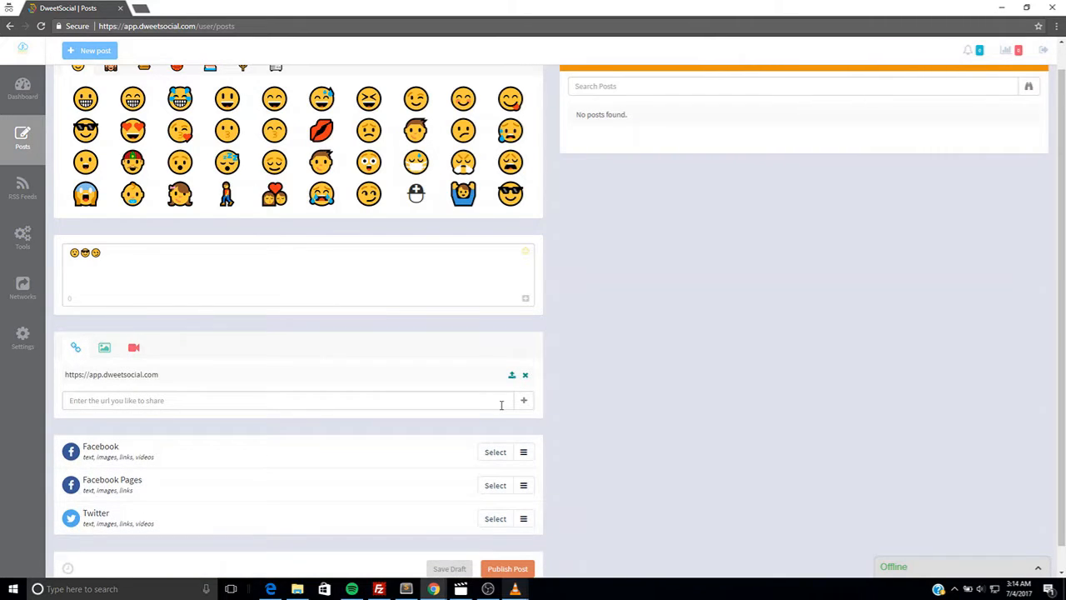
# - Insert the shortened version of the attached link into the post text, separated from the emojis by a blank line
pyautogui.click(109, 253)
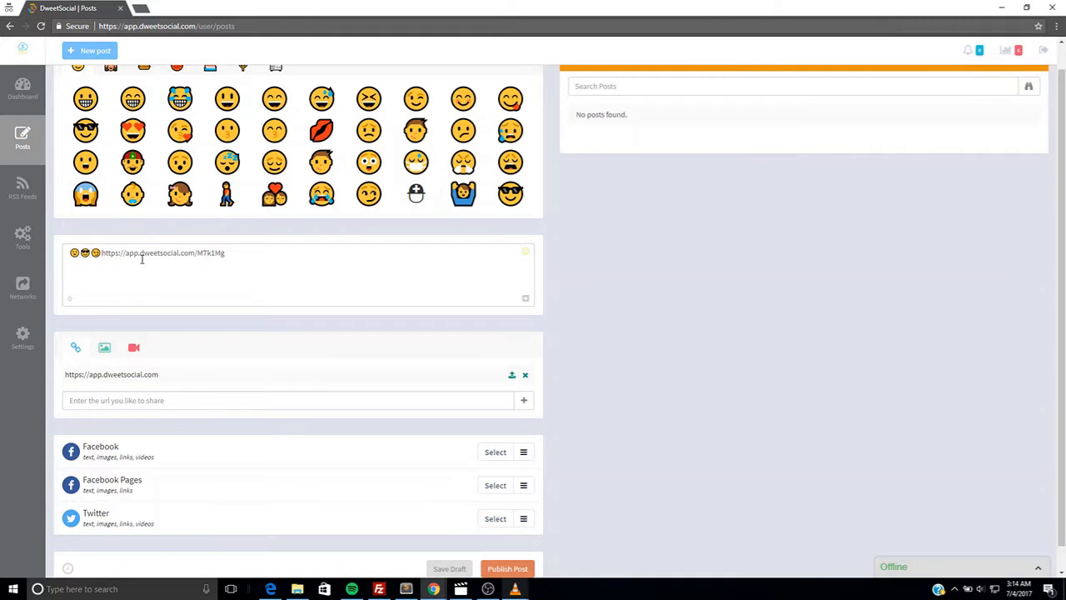
pyautogui.press('Return')
pyautogui.press('Return')
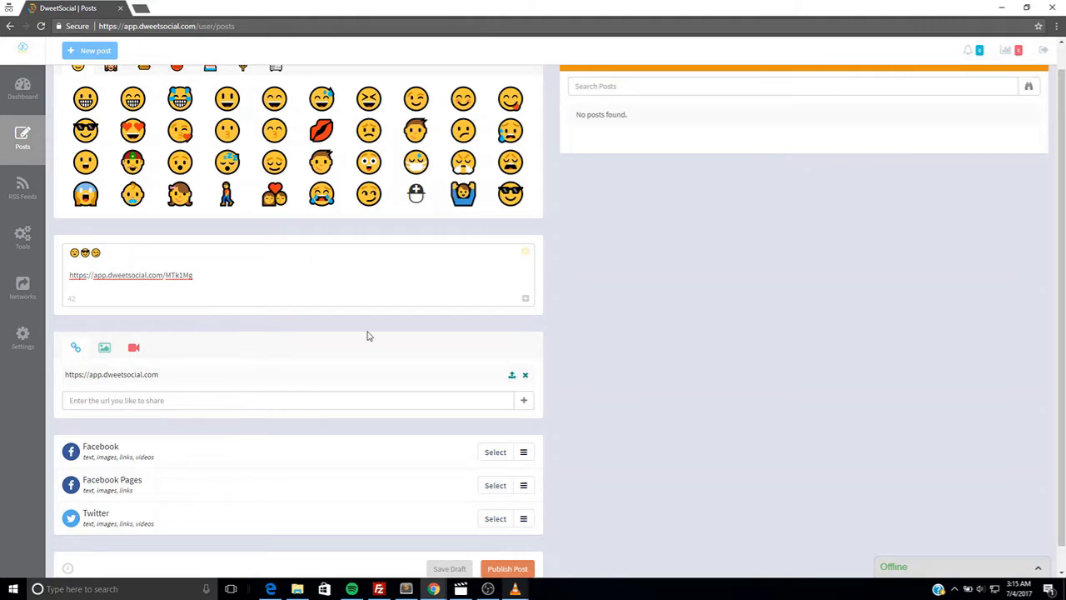
# - Show the post's photo attachment option and open facebook.com in a new browser tab
pyautogui.click(104, 348)
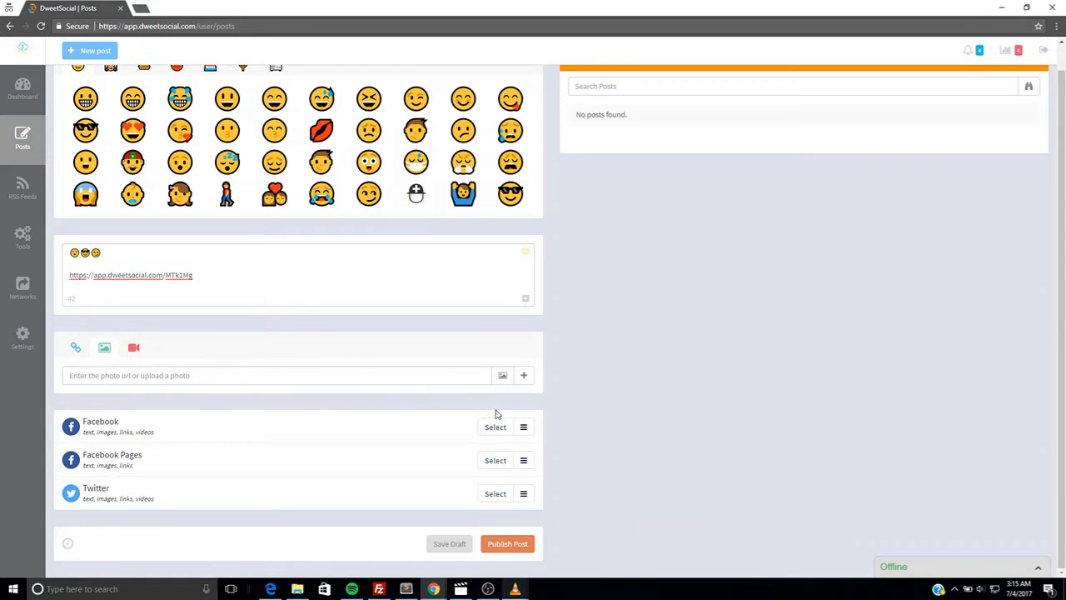
pyautogui.click(141, 10)
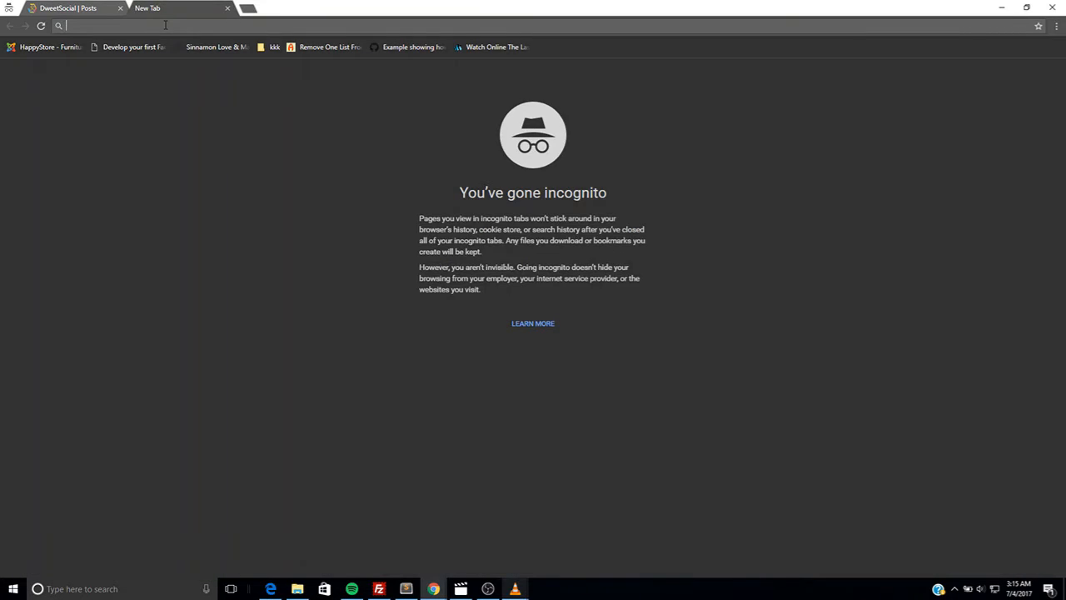
pyautogui.write('facebook.com')
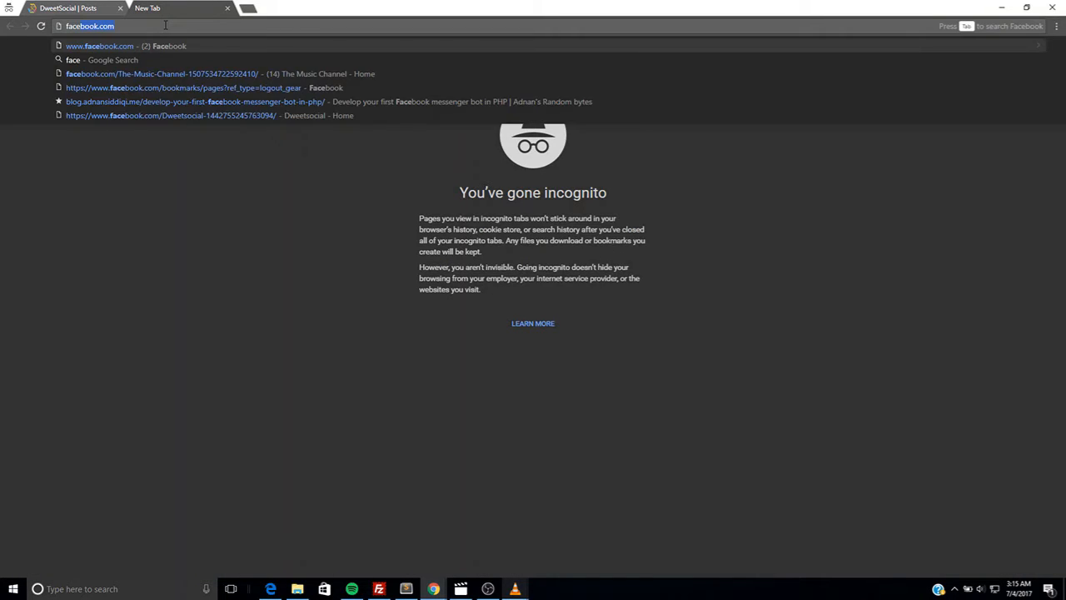
pyautogui.press('Return')
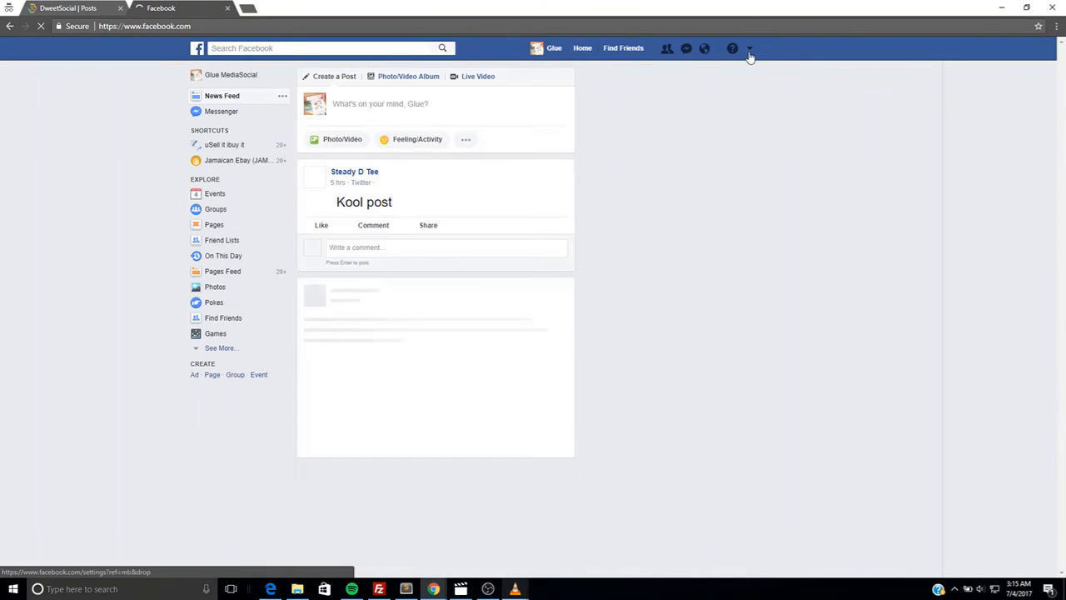
# - Try to save the Dweetsocial red D image directly from the Facebook news feed
pyautogui.click(746, 50)
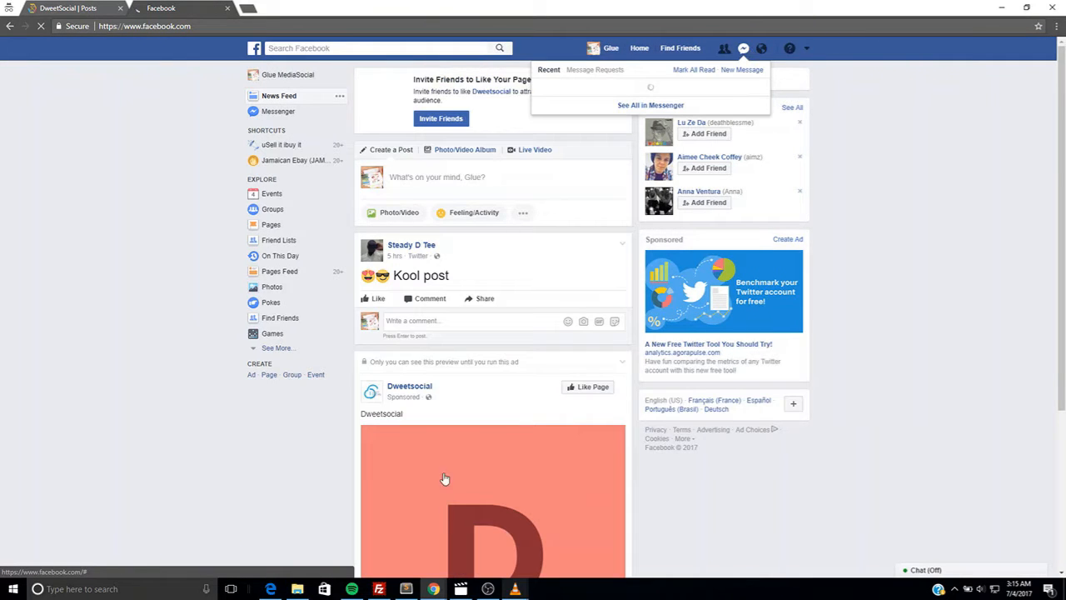
pyautogui.scroll(-1, 572, 478)
pyautogui.click(513, 378)
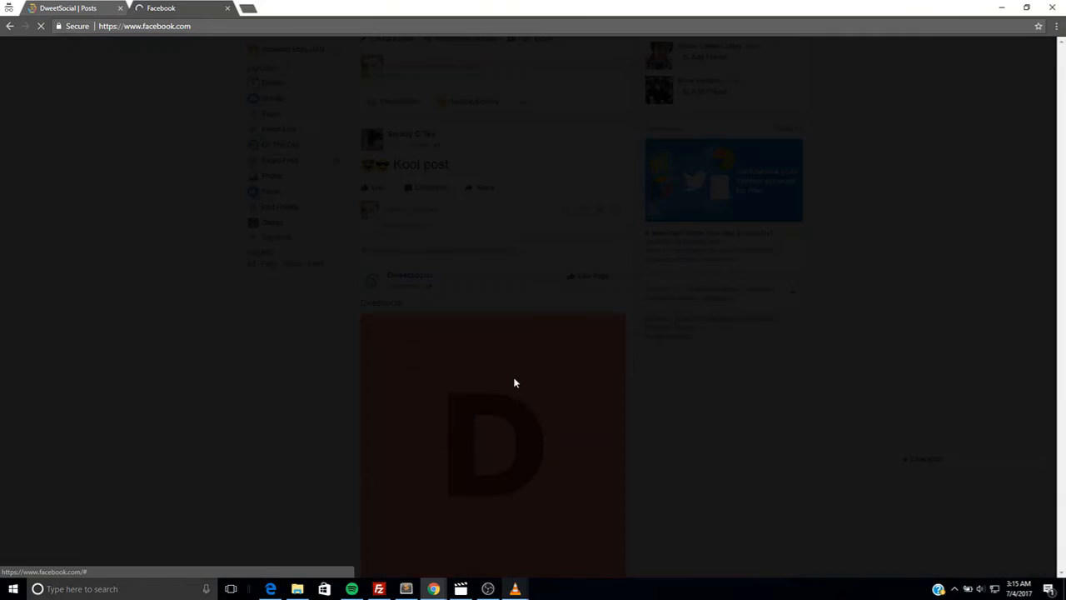
pyautogui.rightClick(513, 377)
pyautogui.click(451, 381)
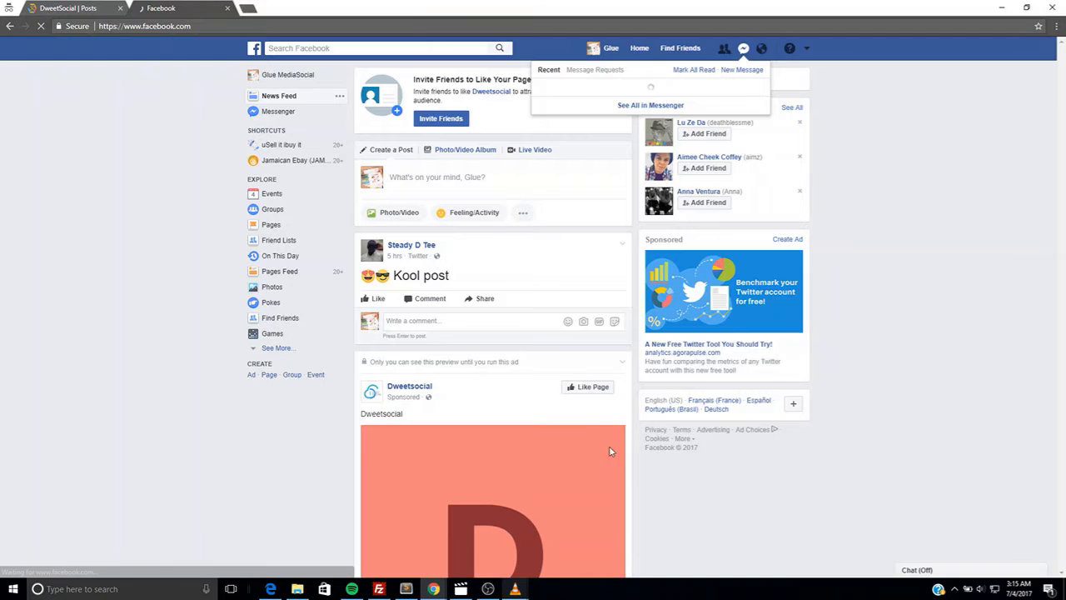
pyautogui.click(468, 497)
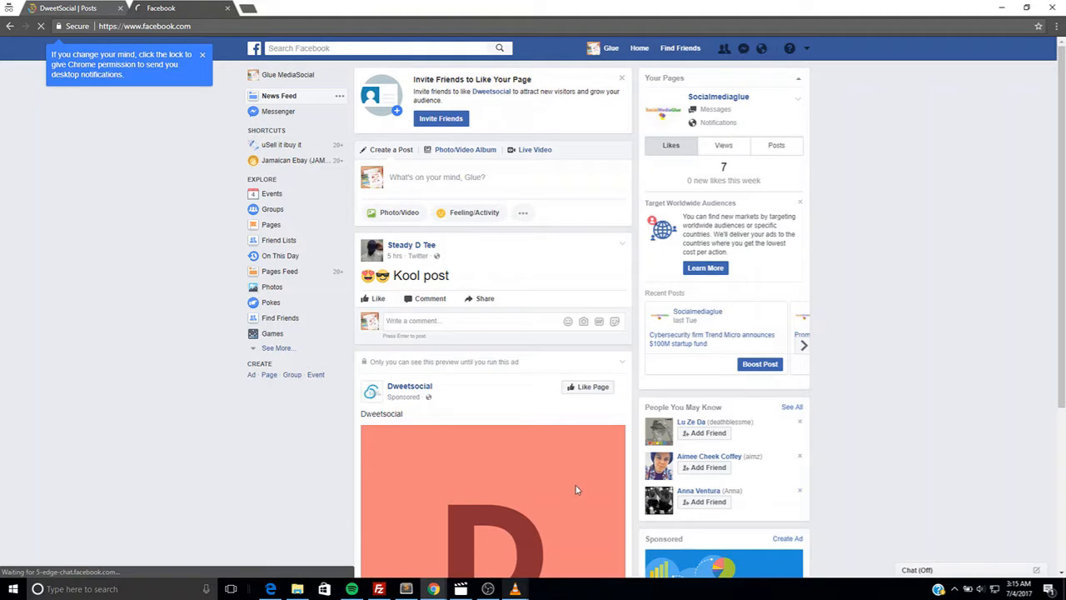
pyautogui.scroll(-2, 516, 369)
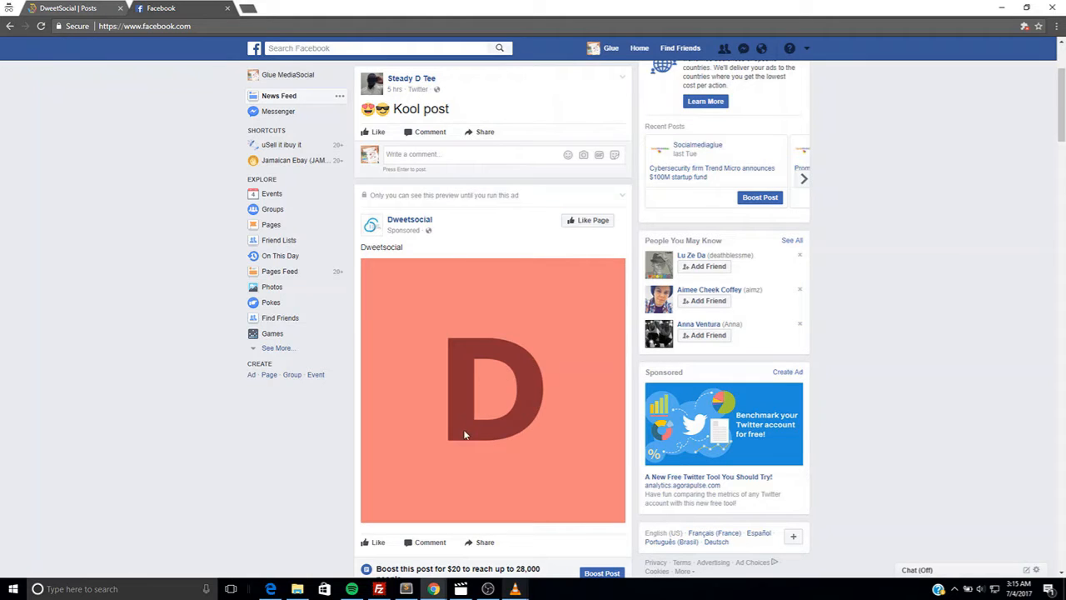
pyautogui.scroll(-2, 553, 448)
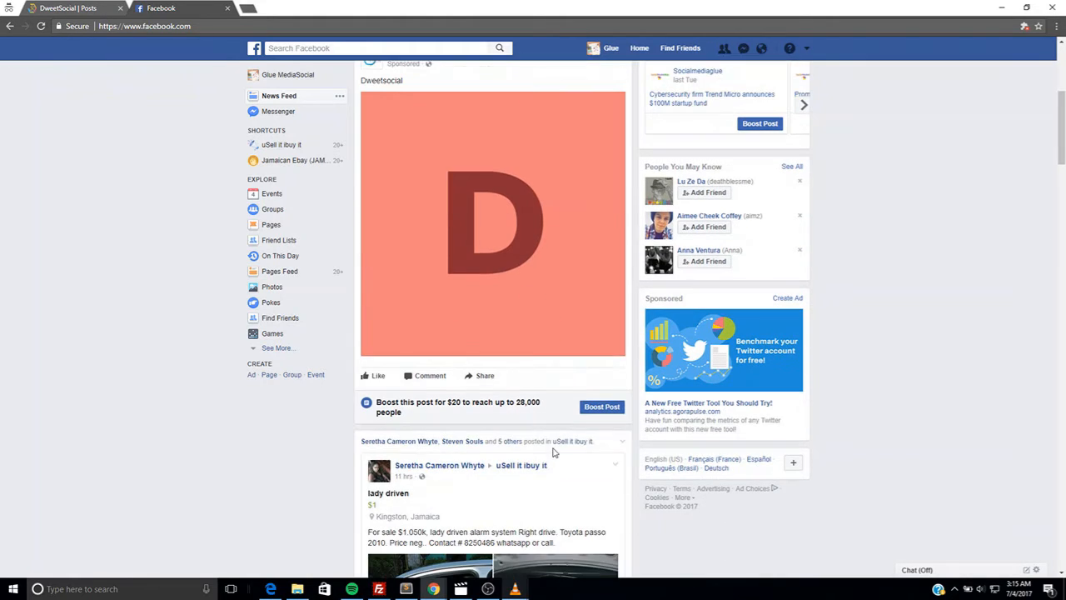
pyautogui.rightClick(543, 182)
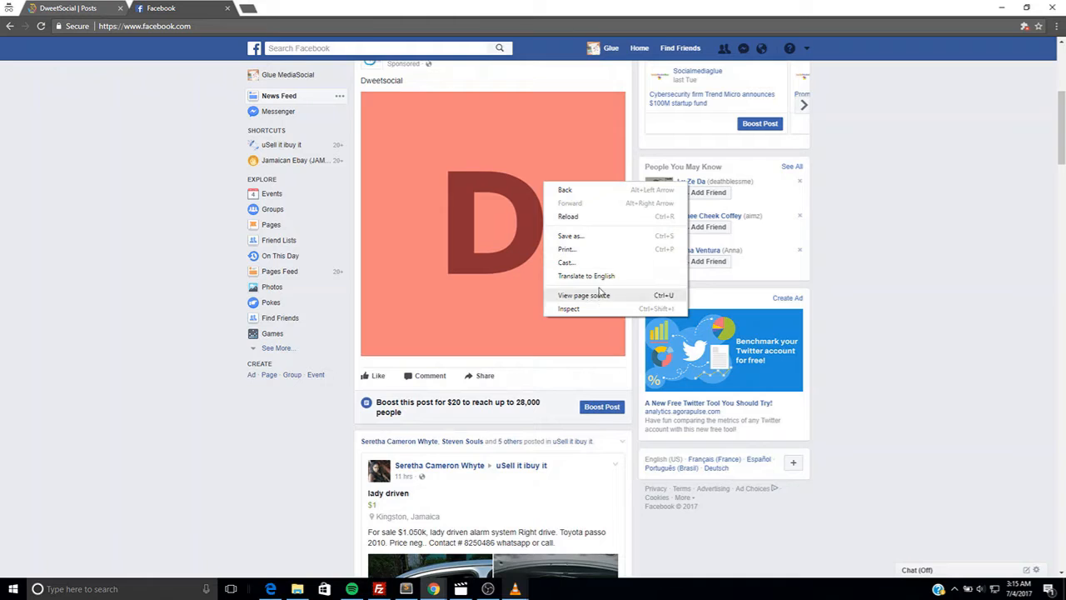
pyautogui.click(474, 266)
pyautogui.scroll(-3, 426, 401)
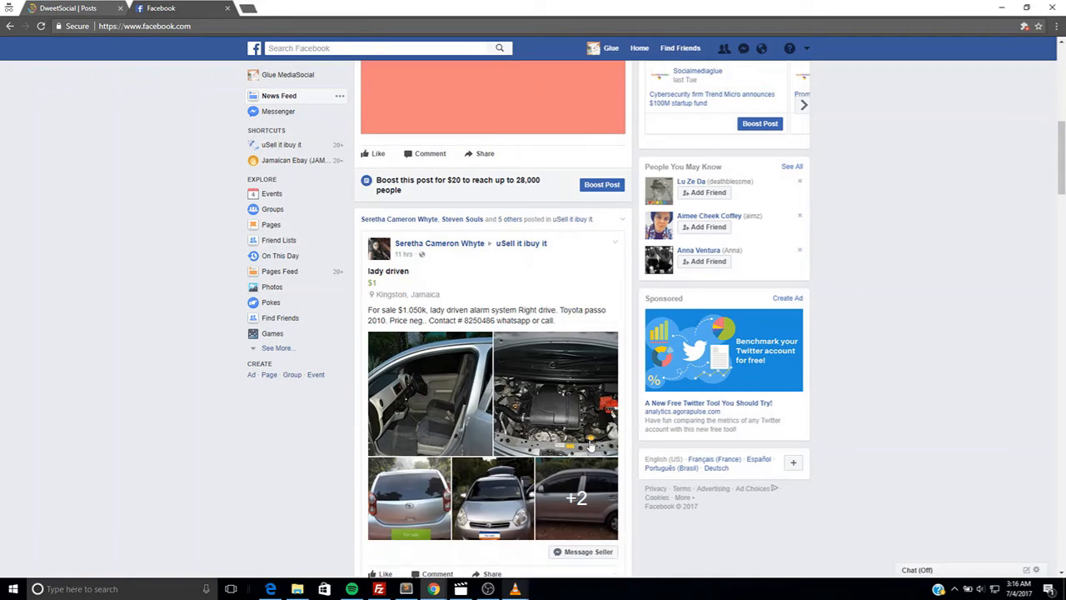
pyautogui.scroll(3, 583, 249)
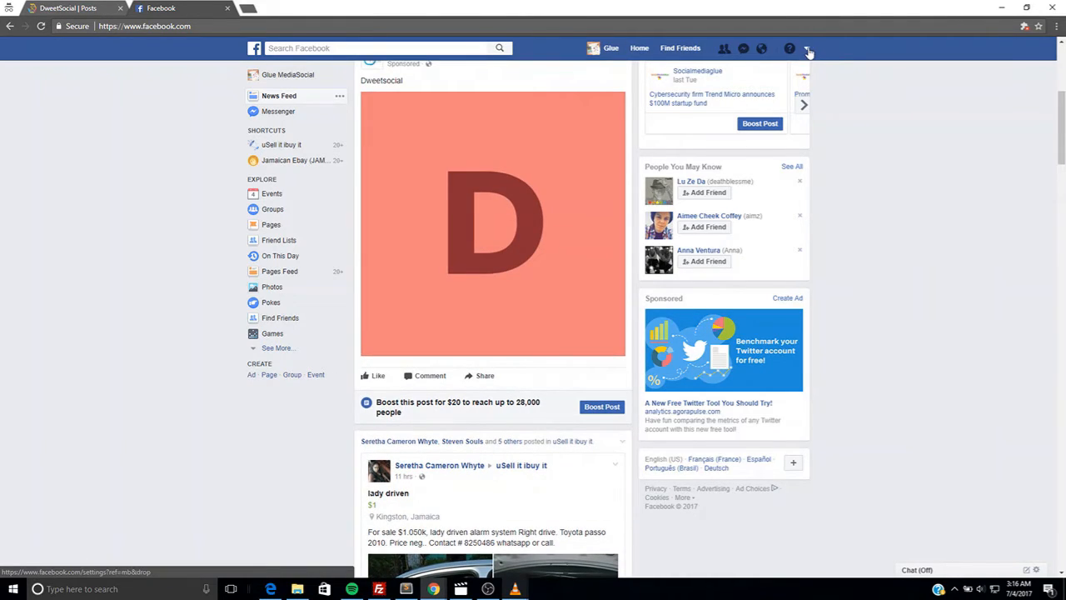
# - Go to the managed Dweetsocial Facebook page and open the red D photo from its posts at full size
pyautogui.click(806, 49)
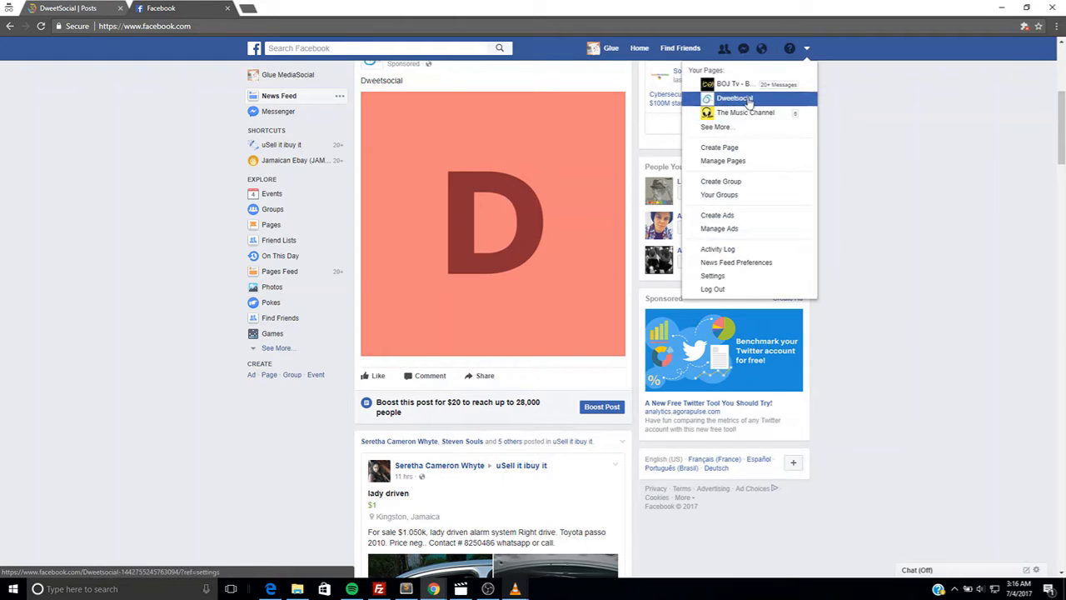
pyautogui.click(738, 98)
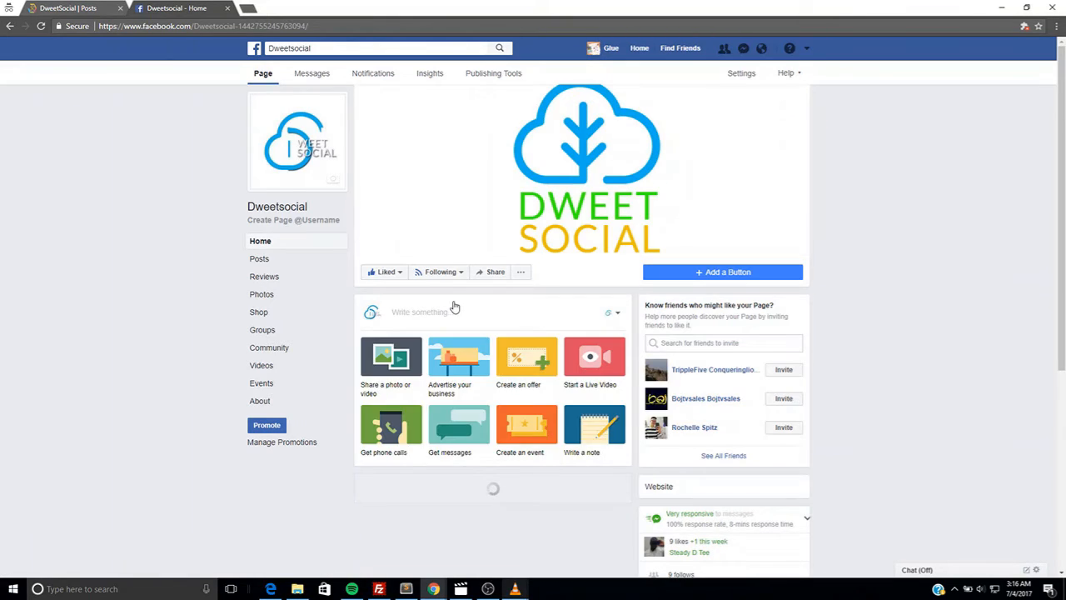
pyautogui.scroll(-2, 454, 306)
pyautogui.scroll(-5, 454, 310)
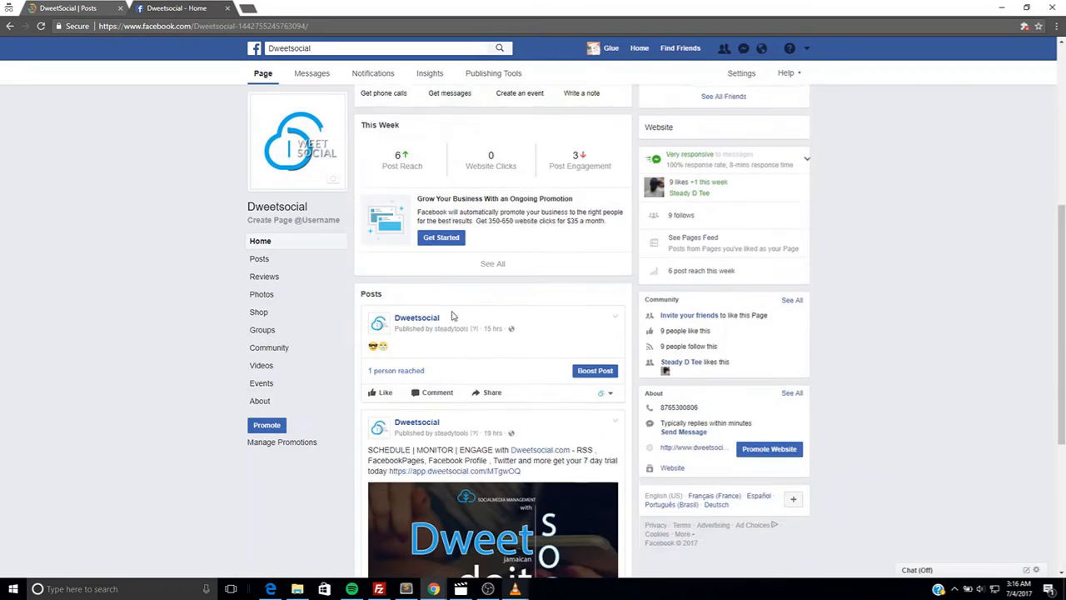
pyautogui.scroll(-5, 470, 354)
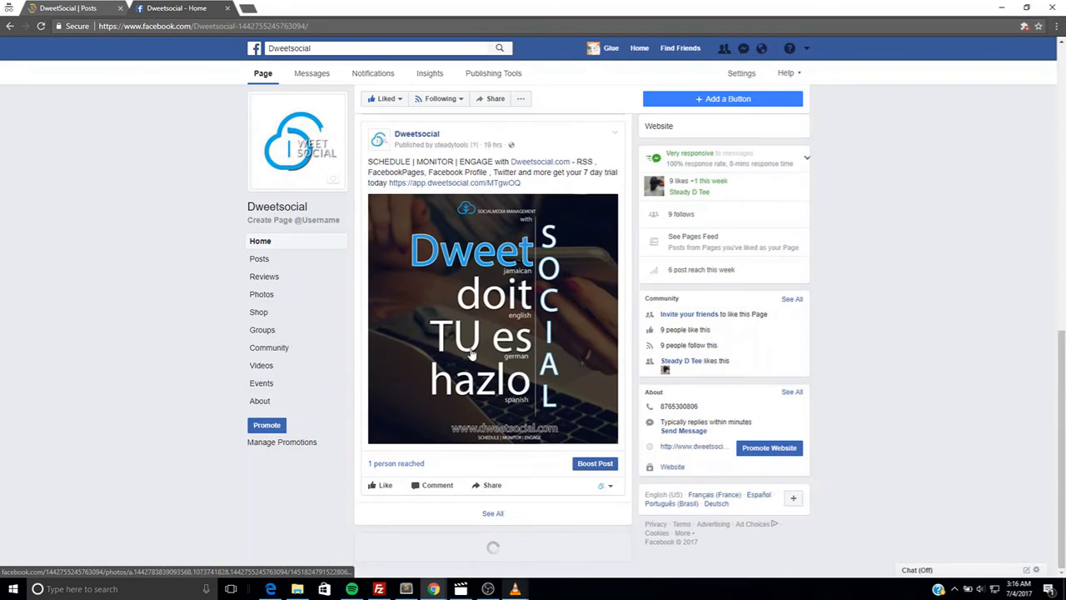
pyautogui.scroll(-9, 471, 354)
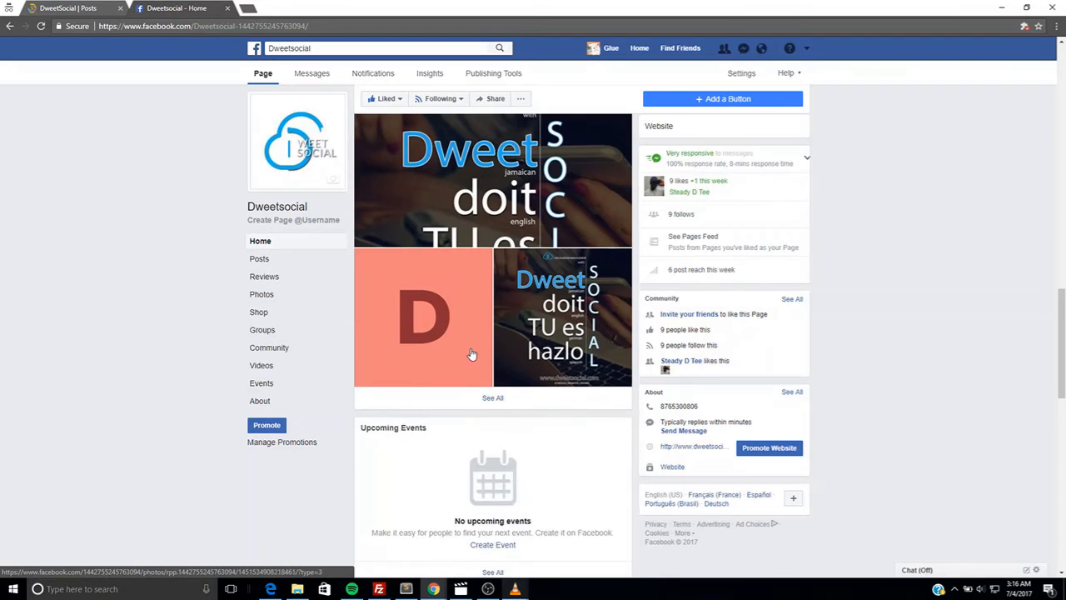
pyautogui.scroll(-3, 471, 354)
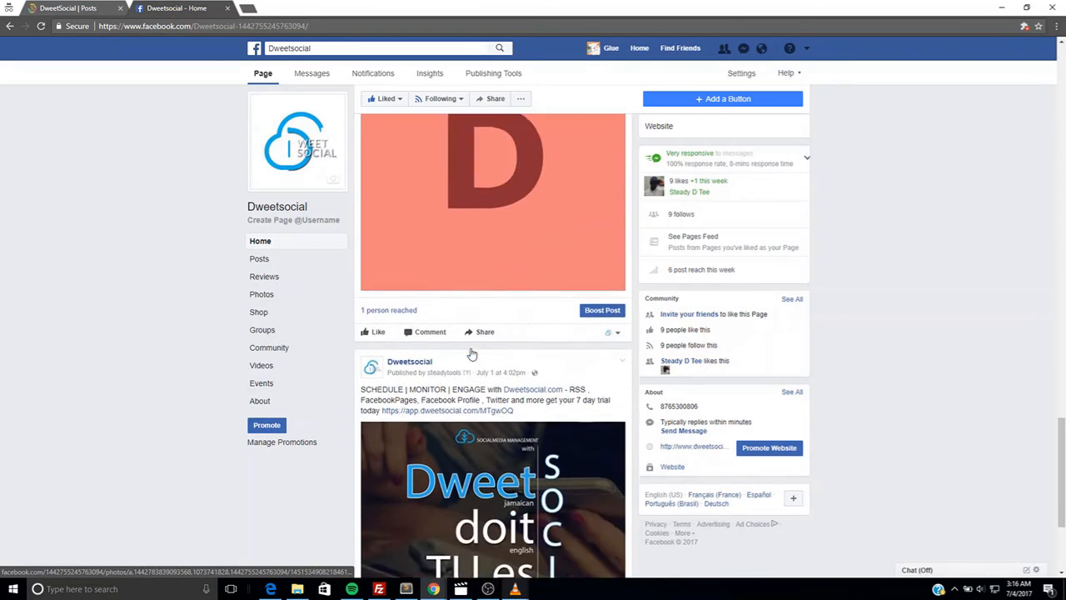
pyautogui.scroll(3, 471, 354)
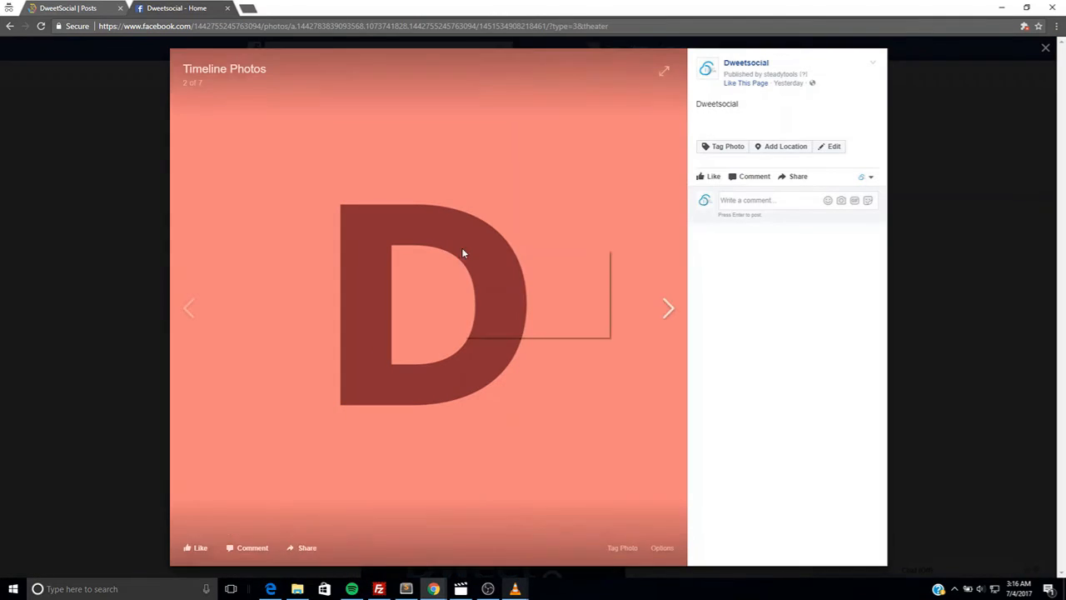
# - Save the red D photo to the Desktop as a PNG image and close the photo viewer
pyautogui.rightClick(463, 250)
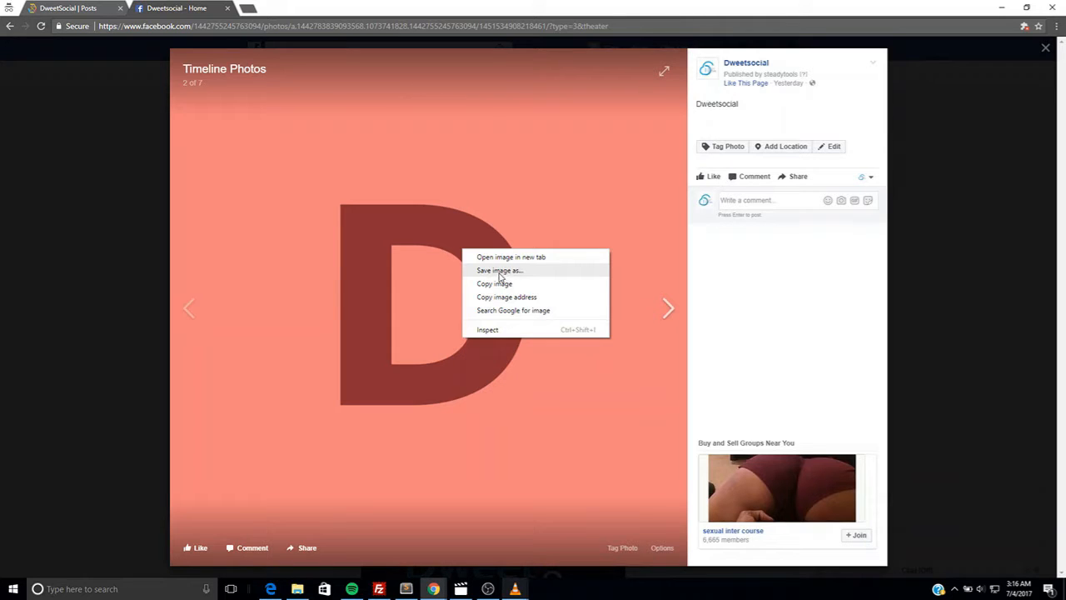
pyautogui.click(500, 271)
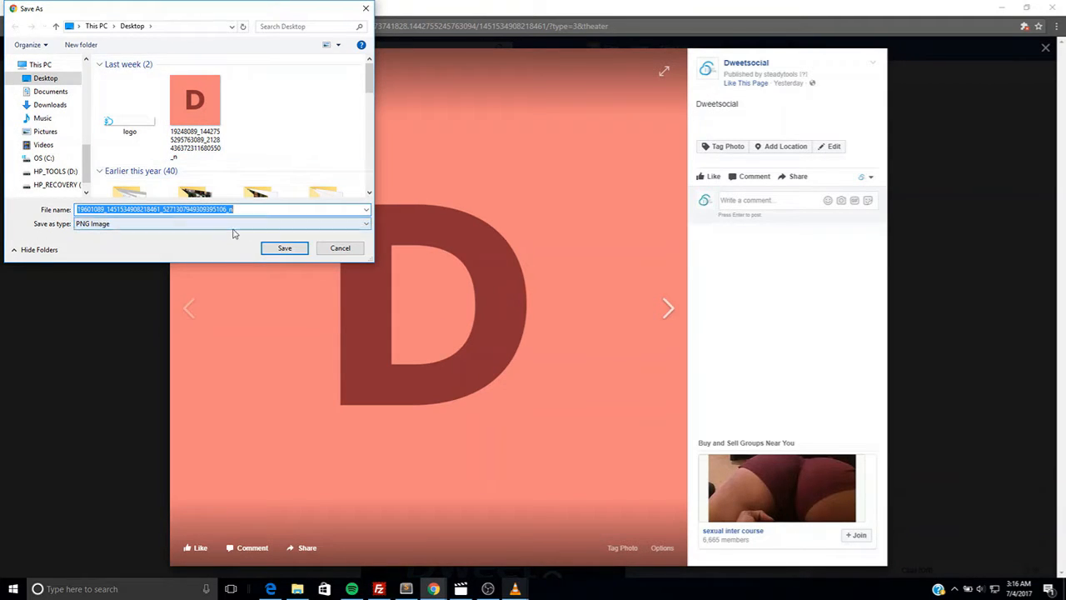
pyautogui.click(284, 247)
pyautogui.click(88, 313)
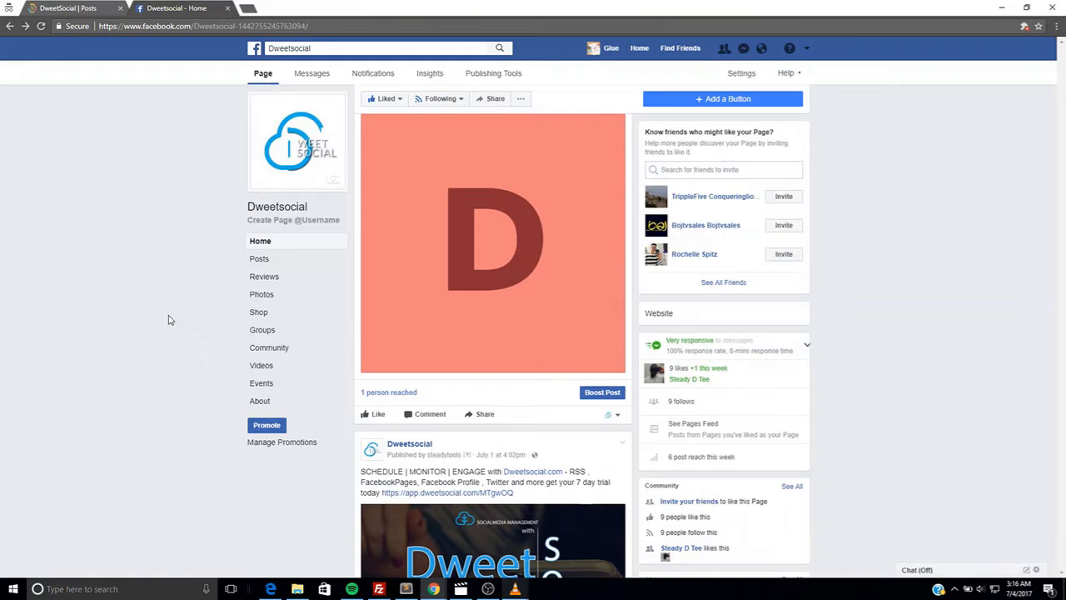
# - Return to the DweetSocial post, upload the red D image from the Desktop and add it as the post's photo
pyautogui.click(86, 7)
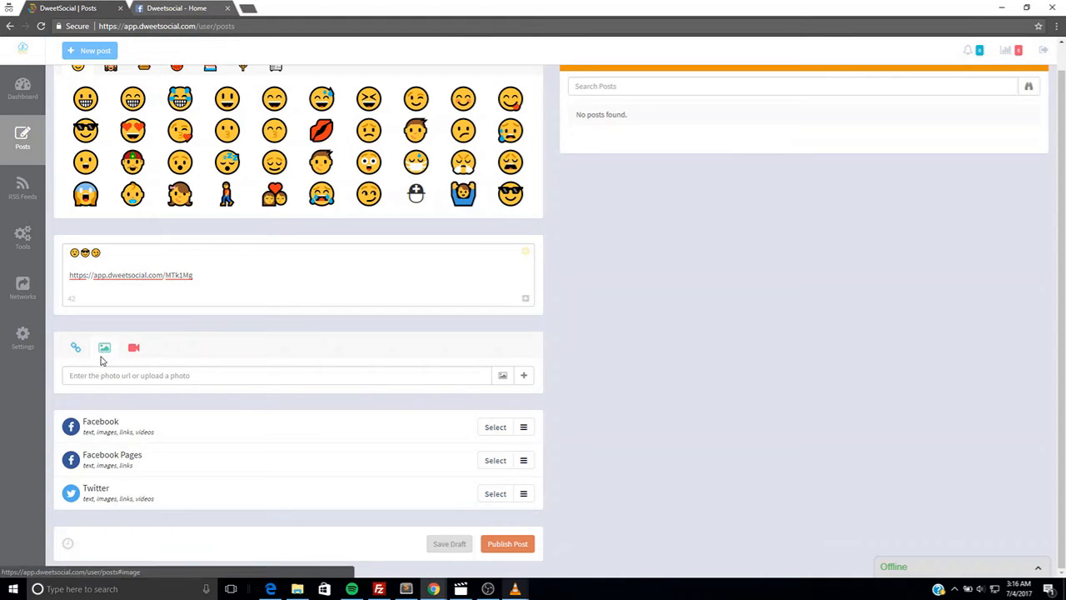
pyautogui.click(503, 375)
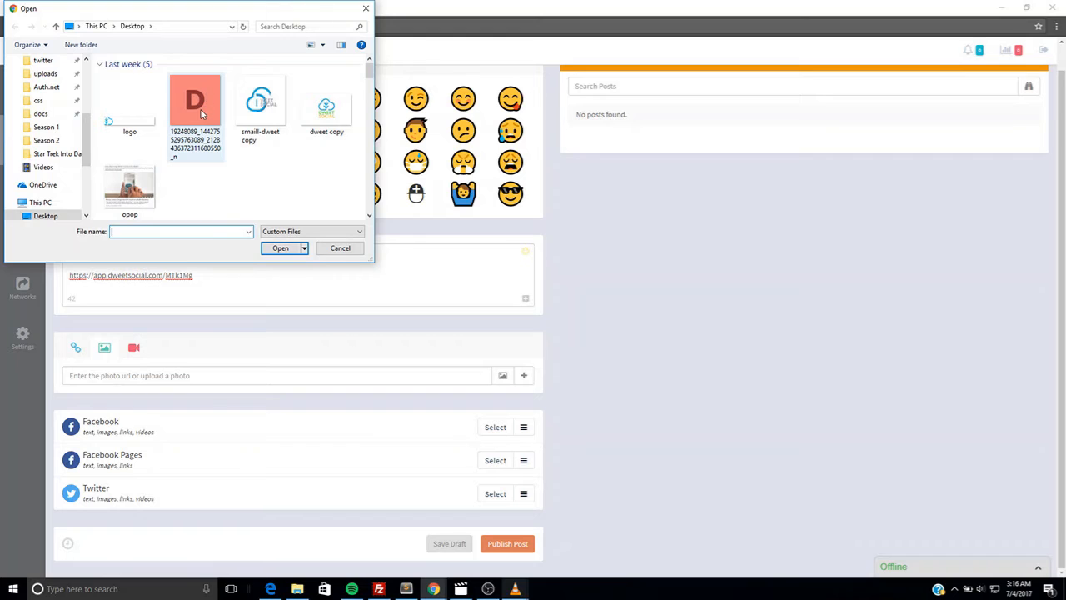
pyautogui.doubleClick(200, 108)
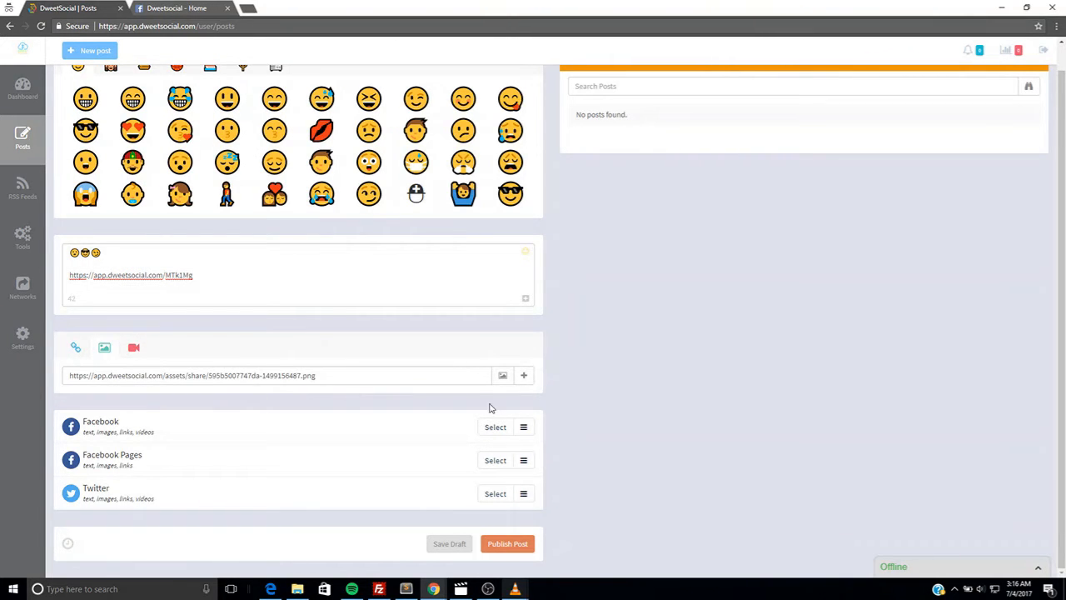
pyautogui.click(524, 376)
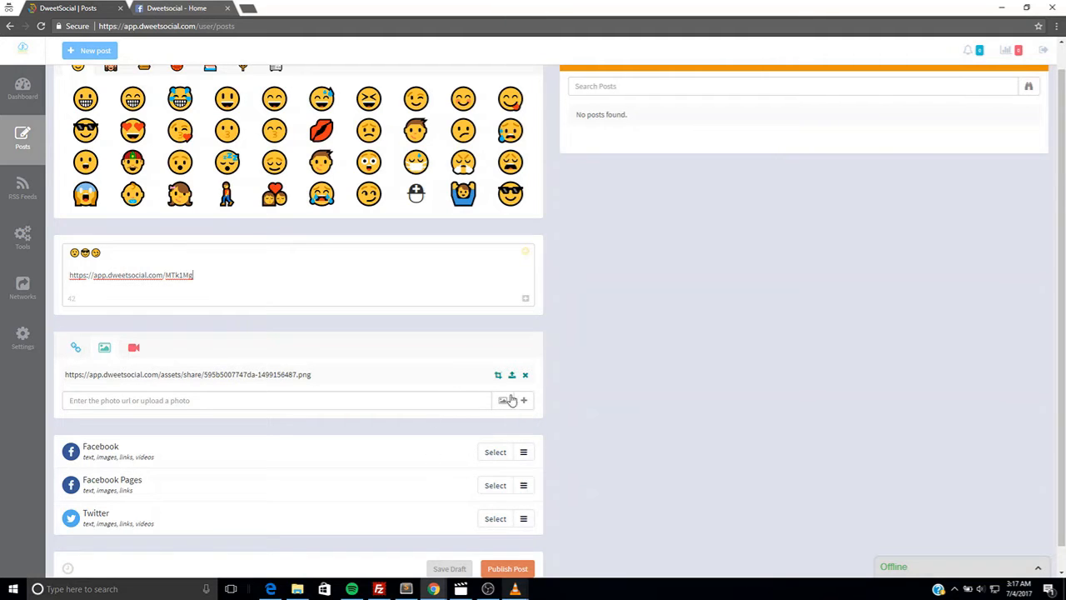
# - Expand the Facebook Pages accounts and select the Dweetsocial page as a destination for the post
pyautogui.scroll(-1, 594, 431)
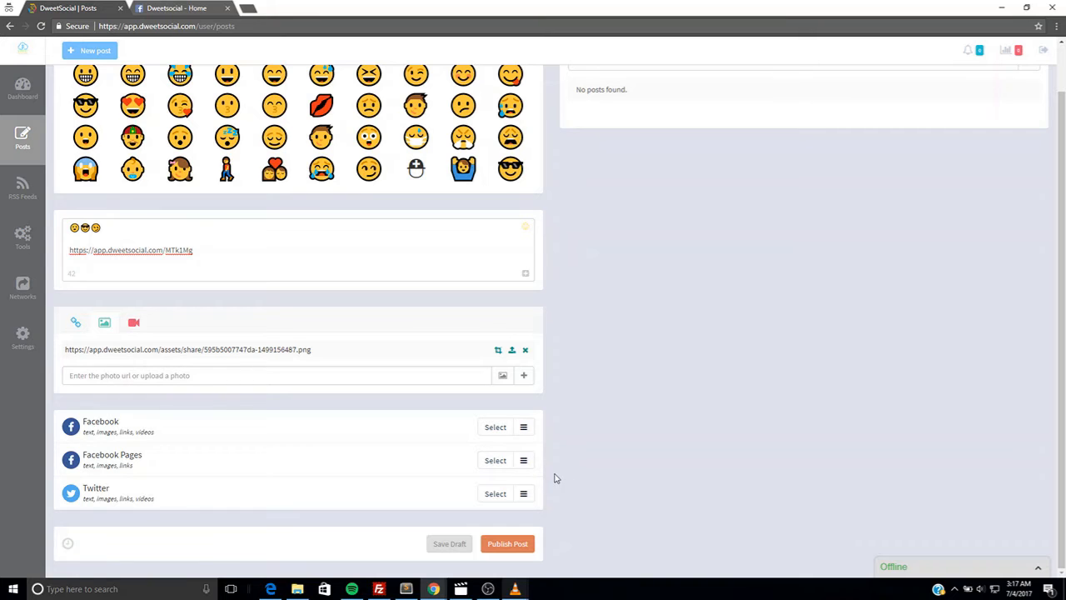
pyautogui.click(523, 460)
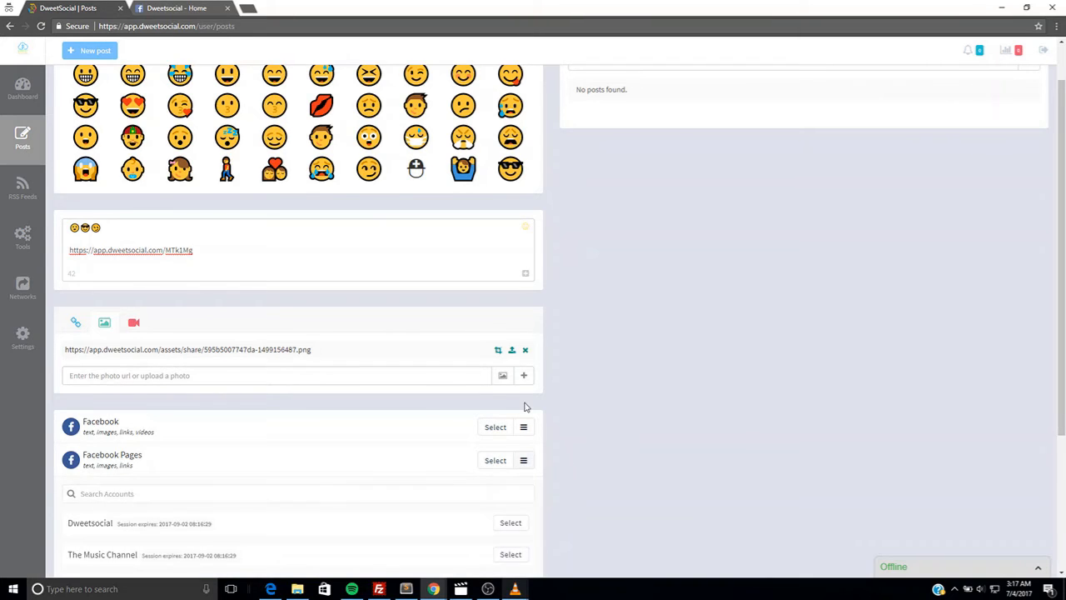
pyautogui.scroll(-3, 293, 436)
pyautogui.scroll(-1, 274, 425)
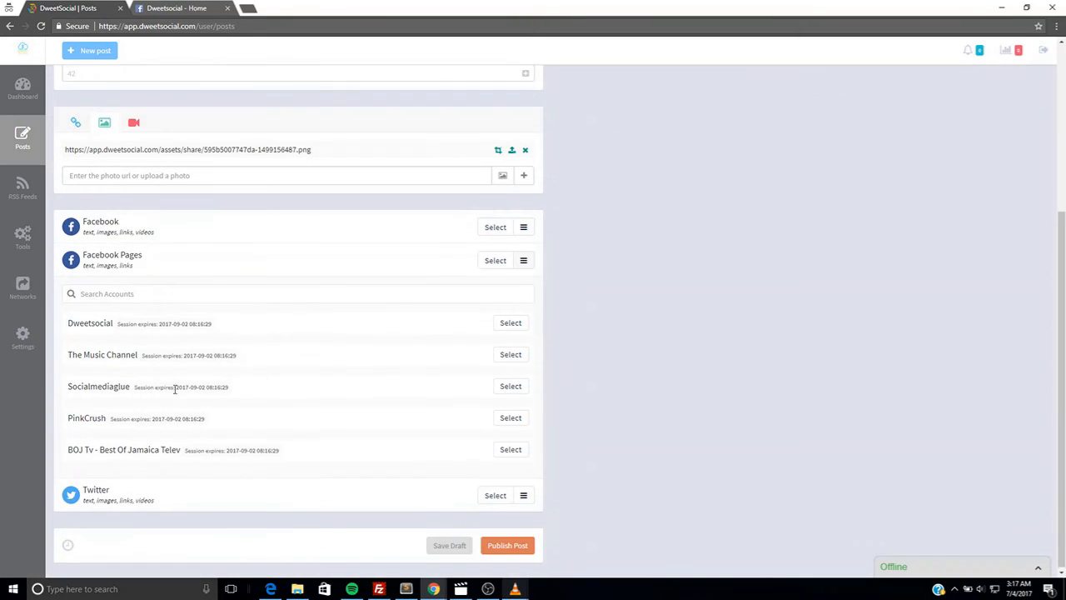
pyautogui.click(511, 323)
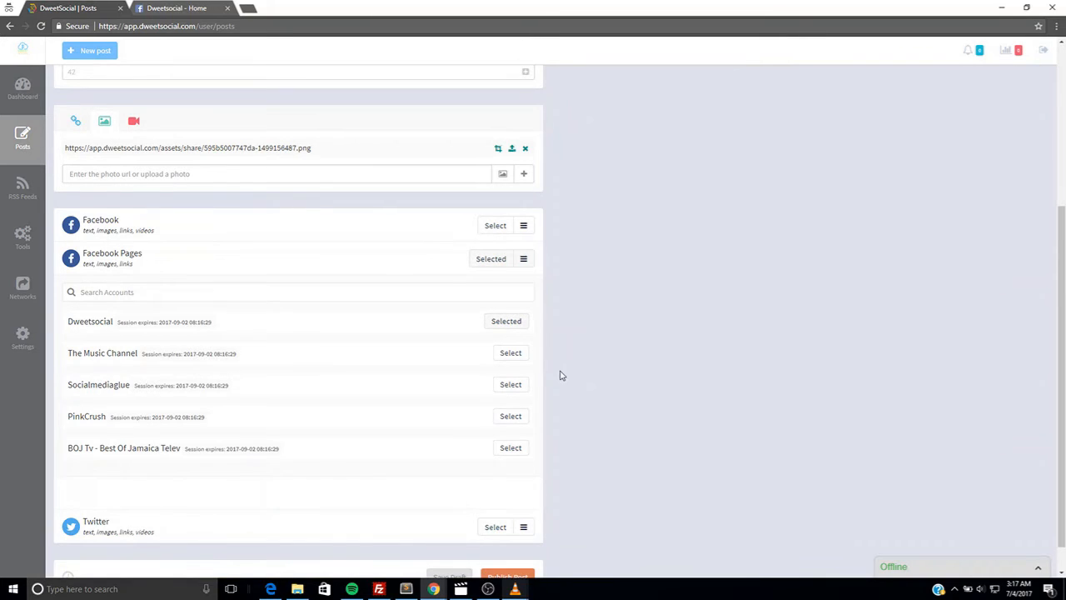
# - Check the Facebook Pages preview, and select the dweetsocial Twitter account as another destination for the post
pyautogui.scroll(-4, 429, 424)
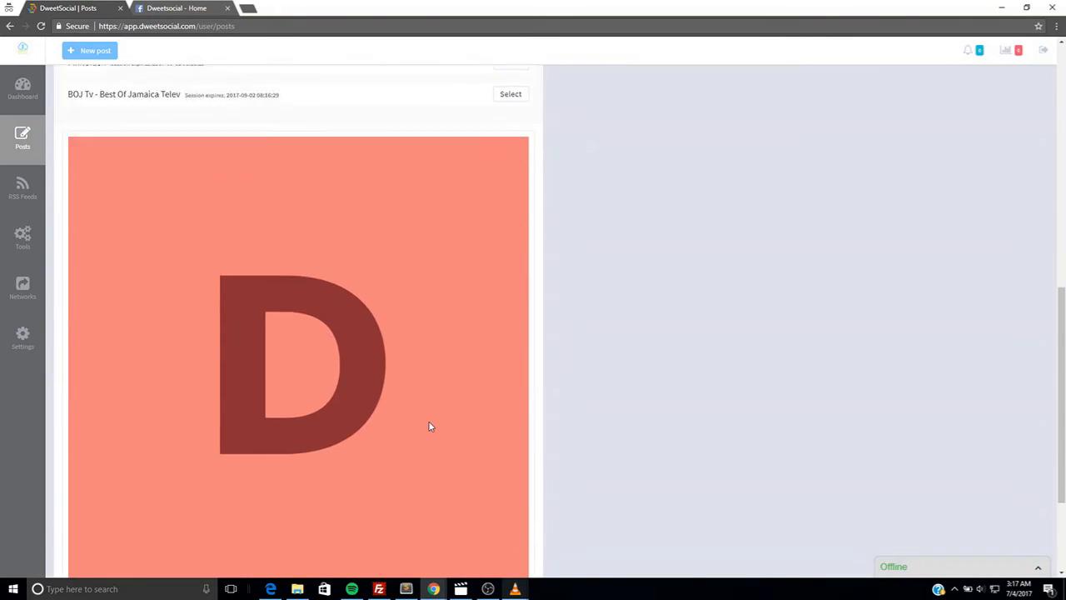
pyautogui.scroll(-2, 429, 427)
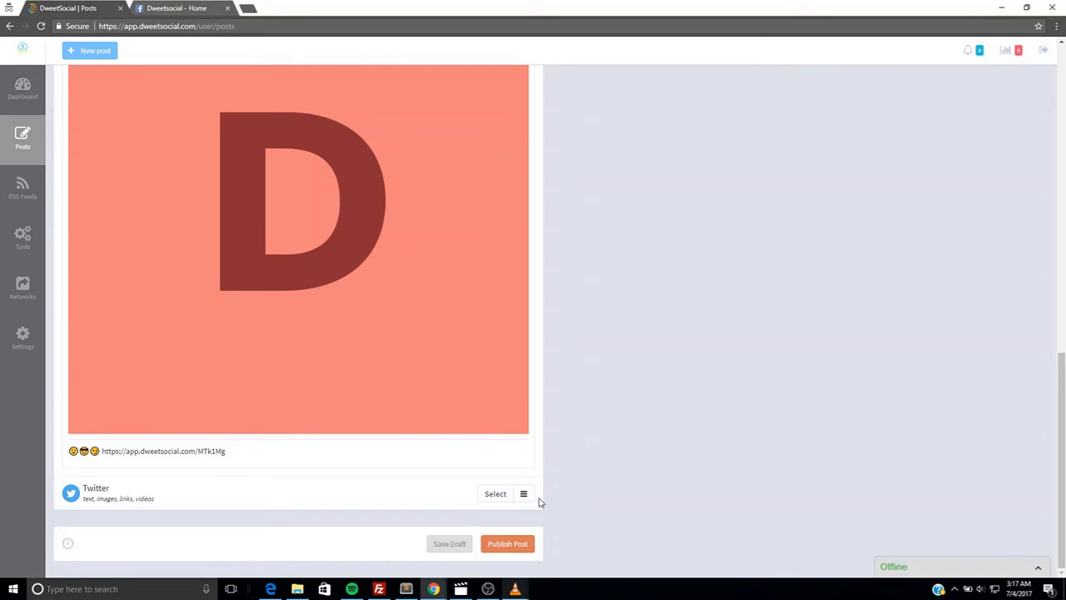
pyautogui.click(523, 494)
pyautogui.scroll(-1, 573, 501)
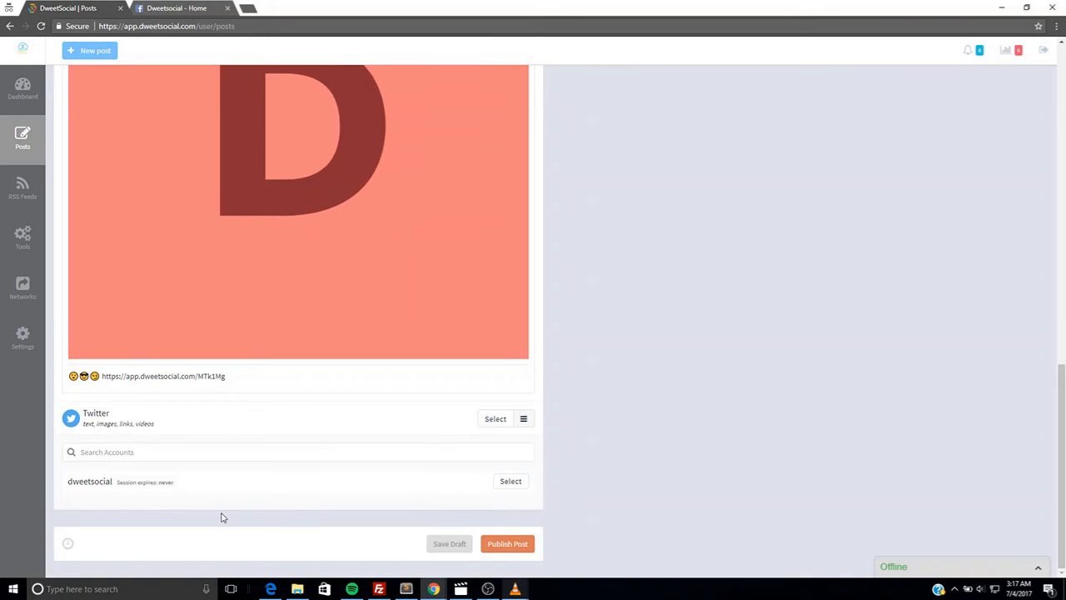
pyautogui.click(510, 481)
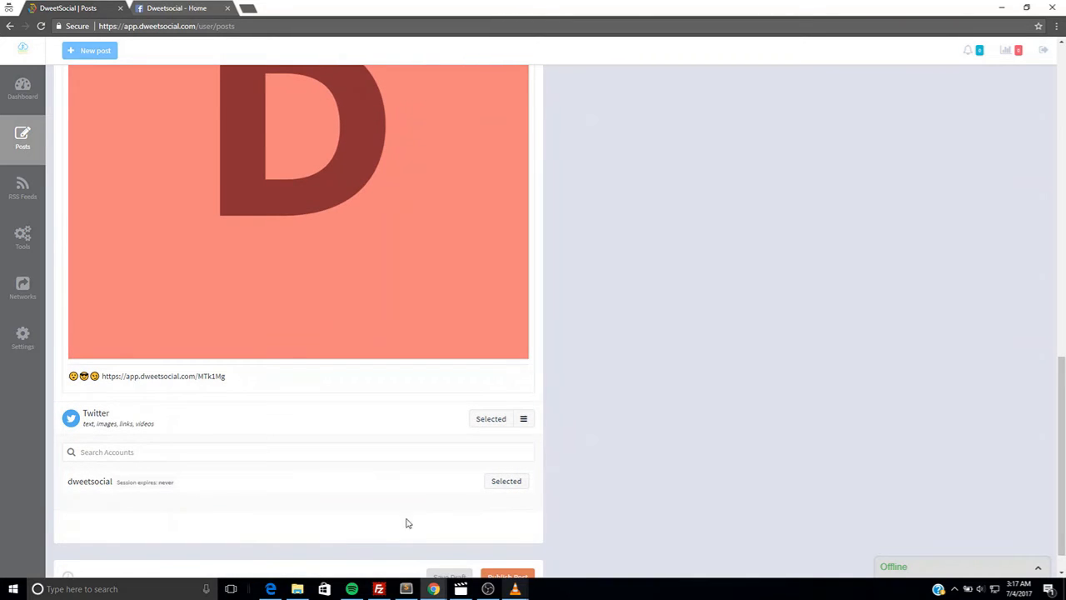
# - Check the Twitter preview, expand the Facebook profile accounts and select the listed profile as another destination for the post
pyautogui.scroll(-5, 454, 452)
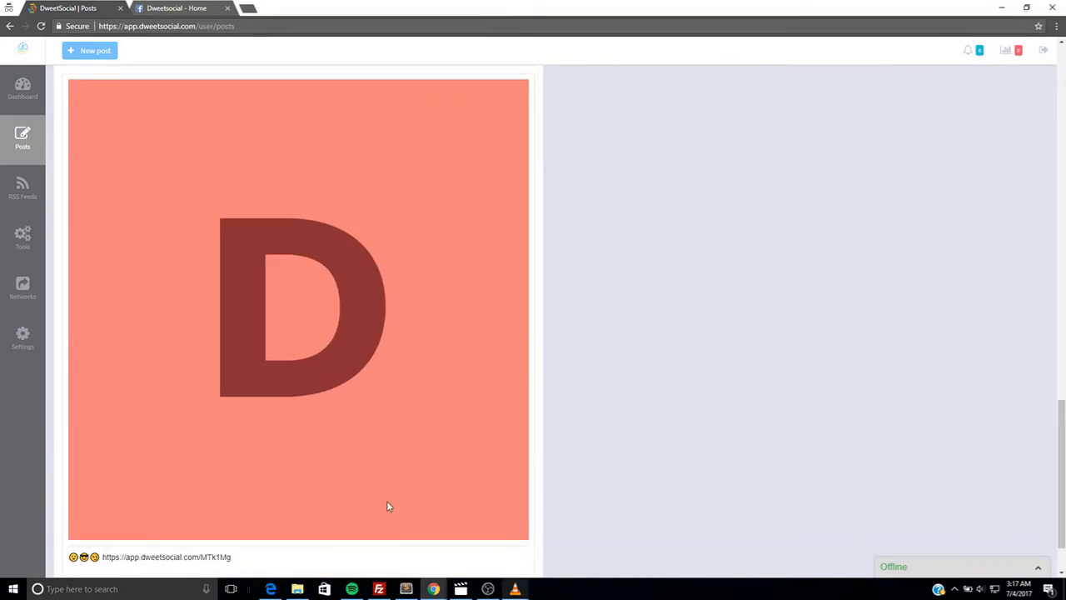
pyautogui.scroll(10, 575, 371)
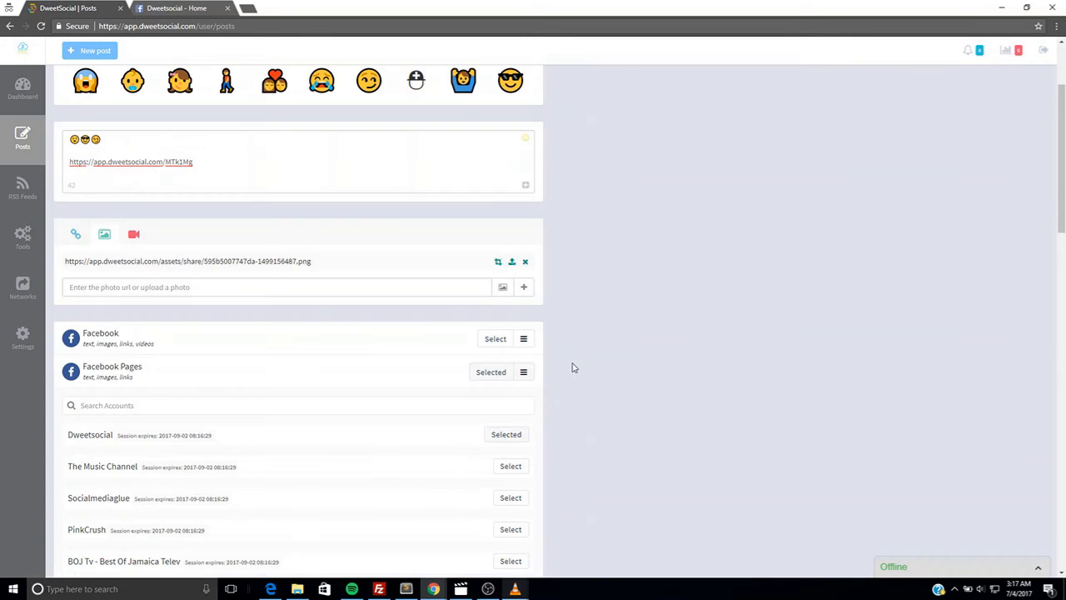
pyautogui.click(523, 339)
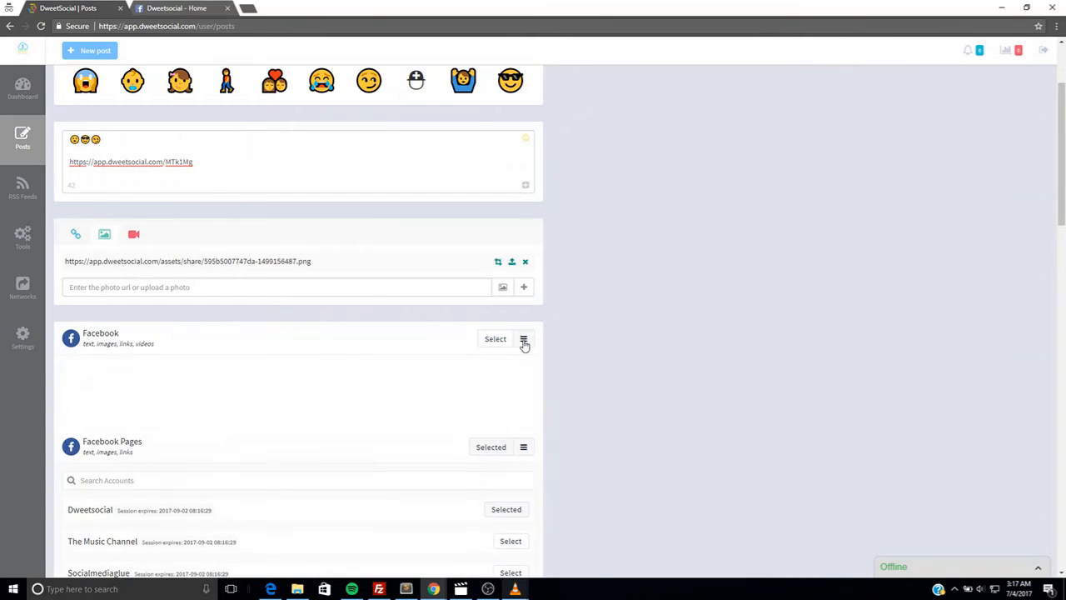
pyautogui.click(509, 403)
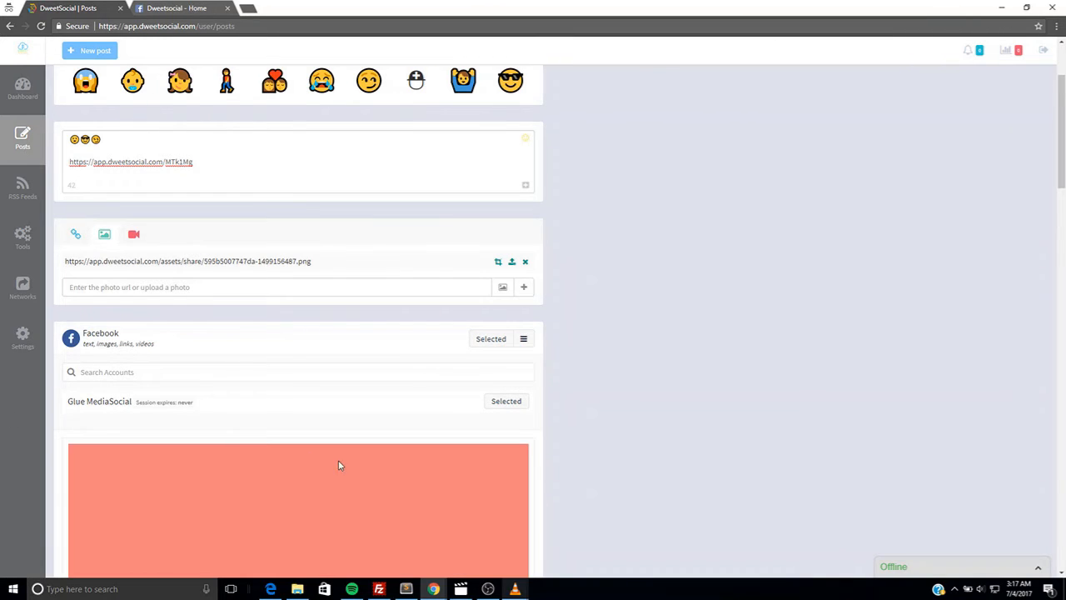
# - Copy the "SCHEDULE | MONITOR | ENGAGE with Dweetsocial.com" text from the Dweetsocial Facebook page and paste it between the post's emojis and link
pyautogui.scroll(2, 404, 439)
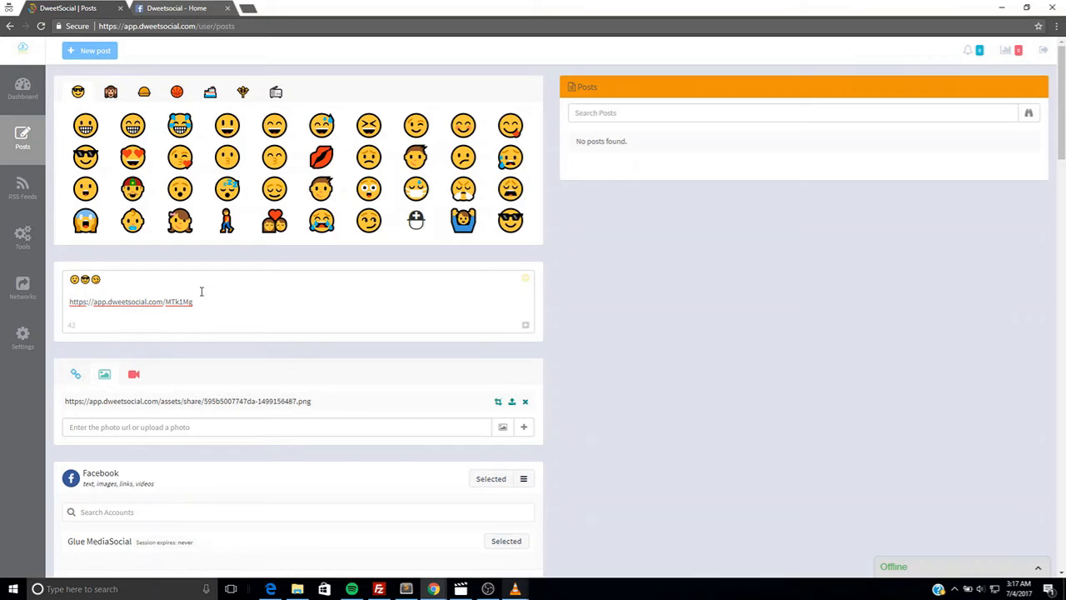
pyautogui.press('Return')
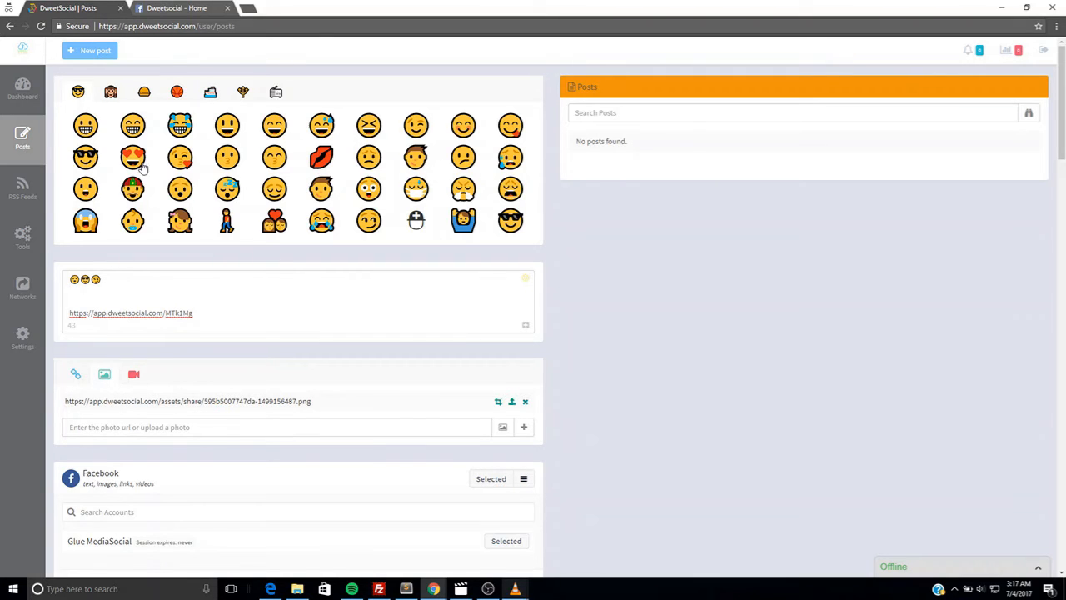
pyautogui.click(171, 8)
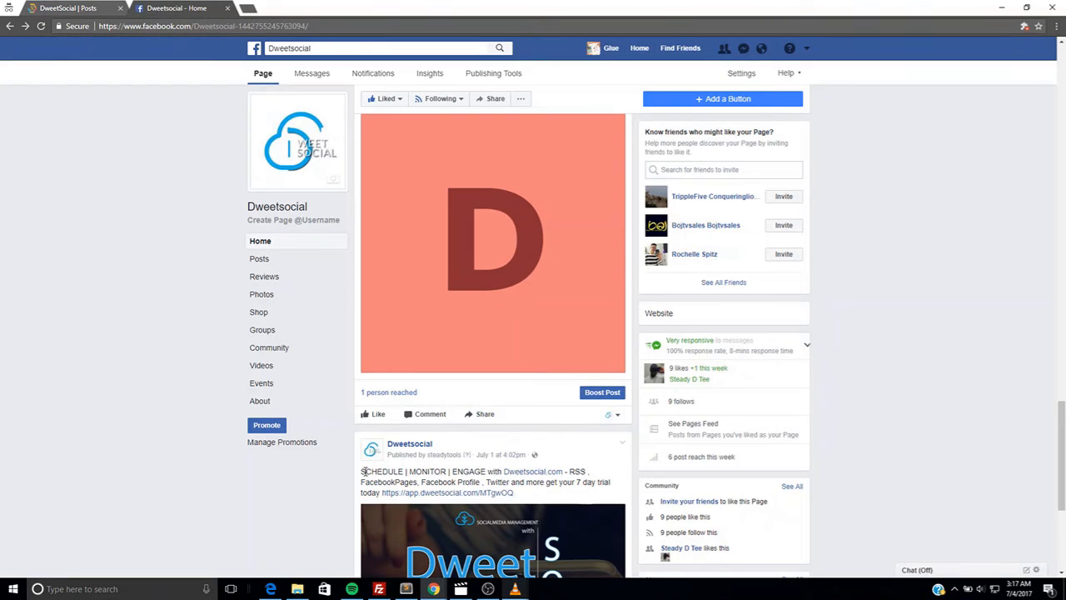
pyautogui.moveTo(364, 472); pyautogui.dragTo(538, 492)
pyautogui.hotkey('ctrl', 'c')
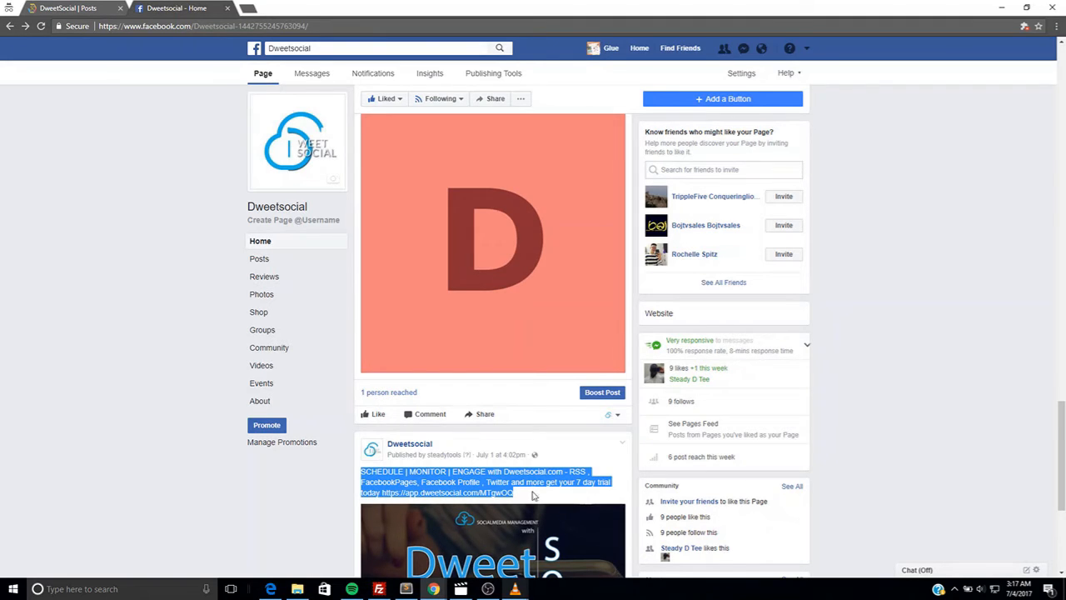
pyautogui.click(75, 10)
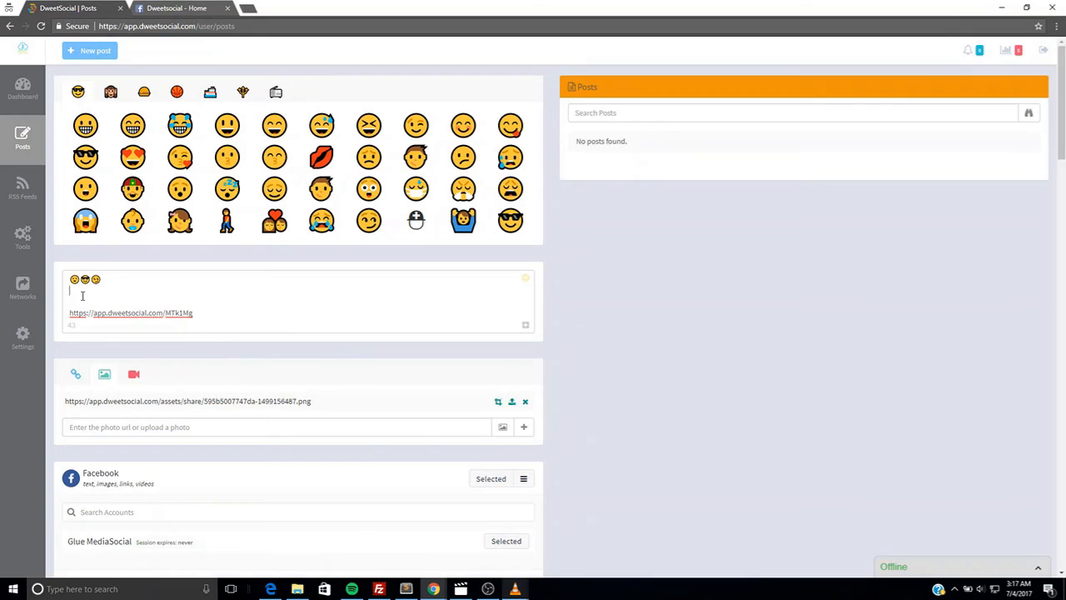
pyautogui.hotkey('ctrl', 'v')
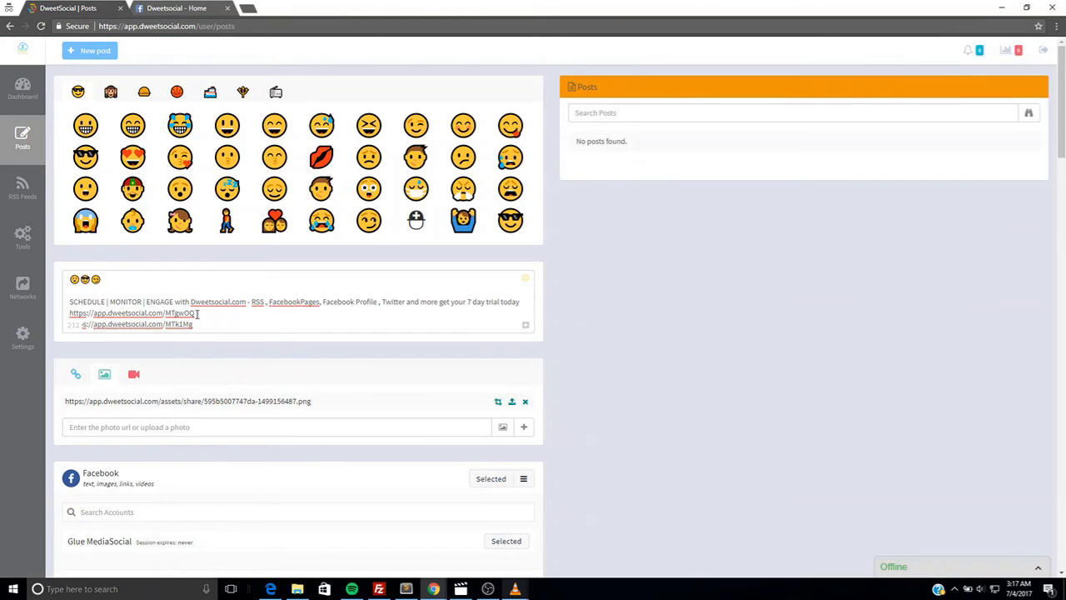
pyautogui.moveTo(202, 313); pyautogui.dragTo(64, 313)
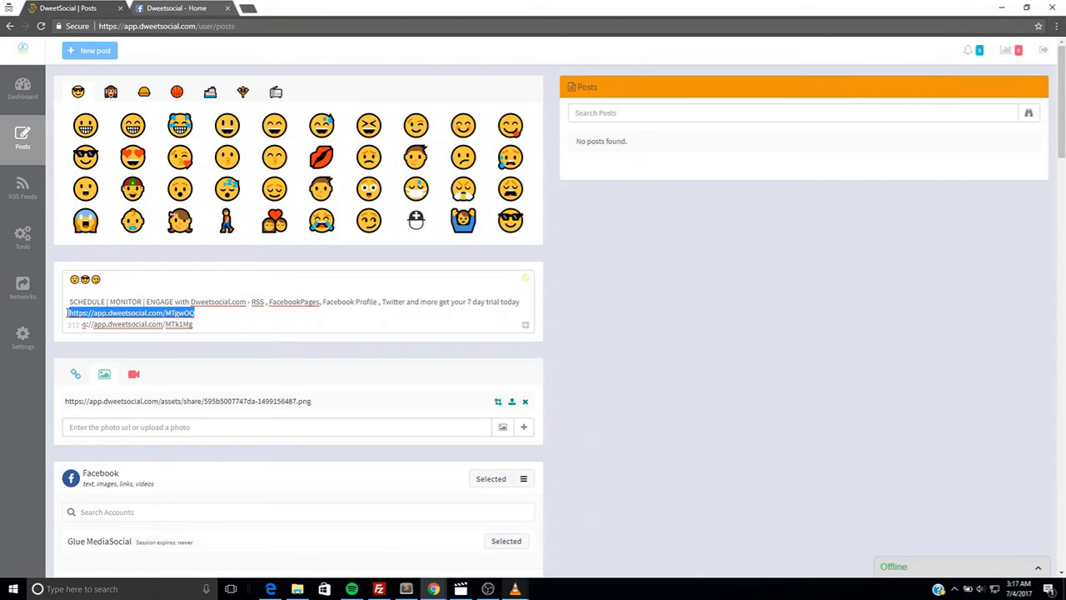
pyautogui.press('BackSpace')
pyautogui.click(70, 301)
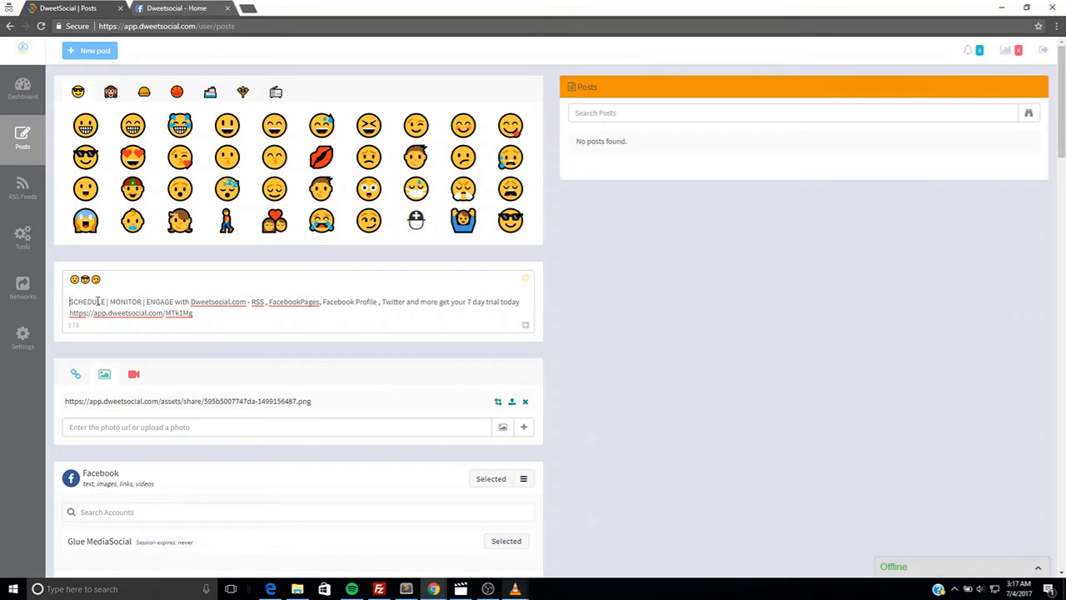
pyautogui.press('BackSpace')
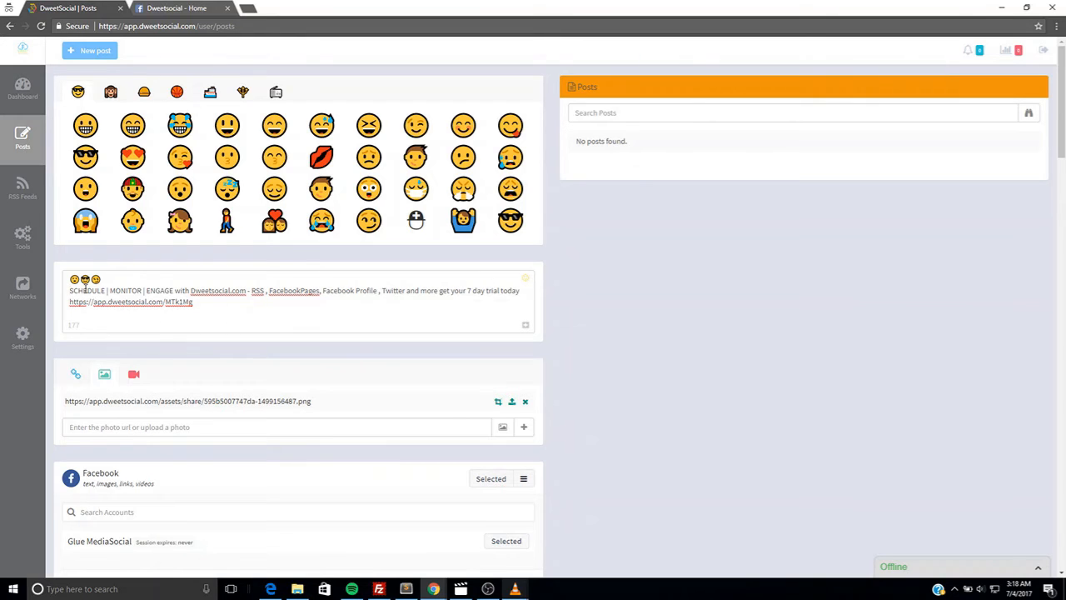
# - Show the animal emojis, and review the selected accounts and post previews down to the publishing options
pyautogui.click(111, 92)
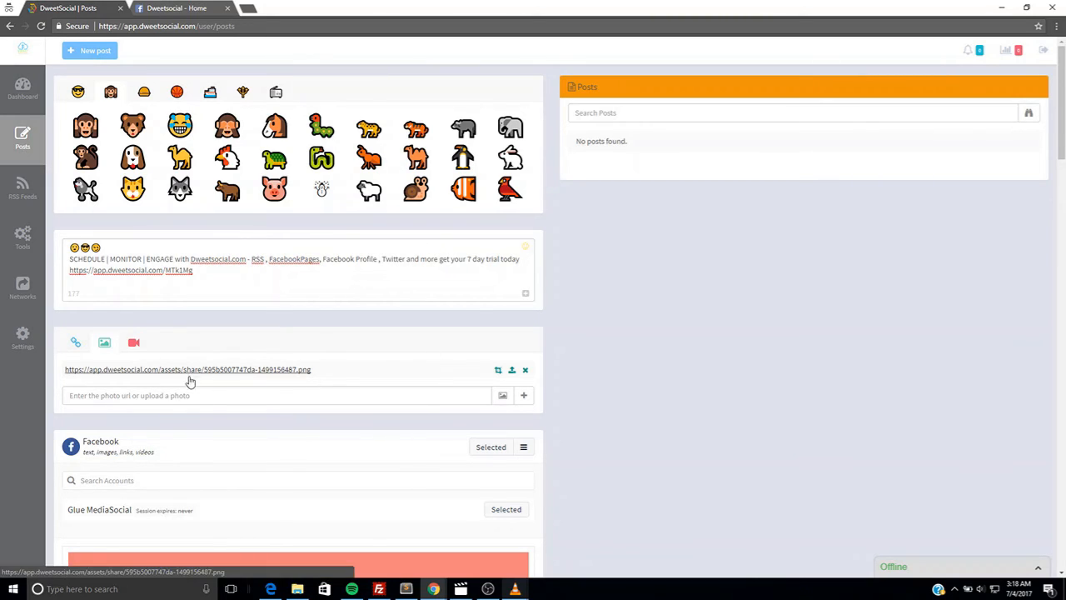
pyautogui.scroll(-1, 384, 395)
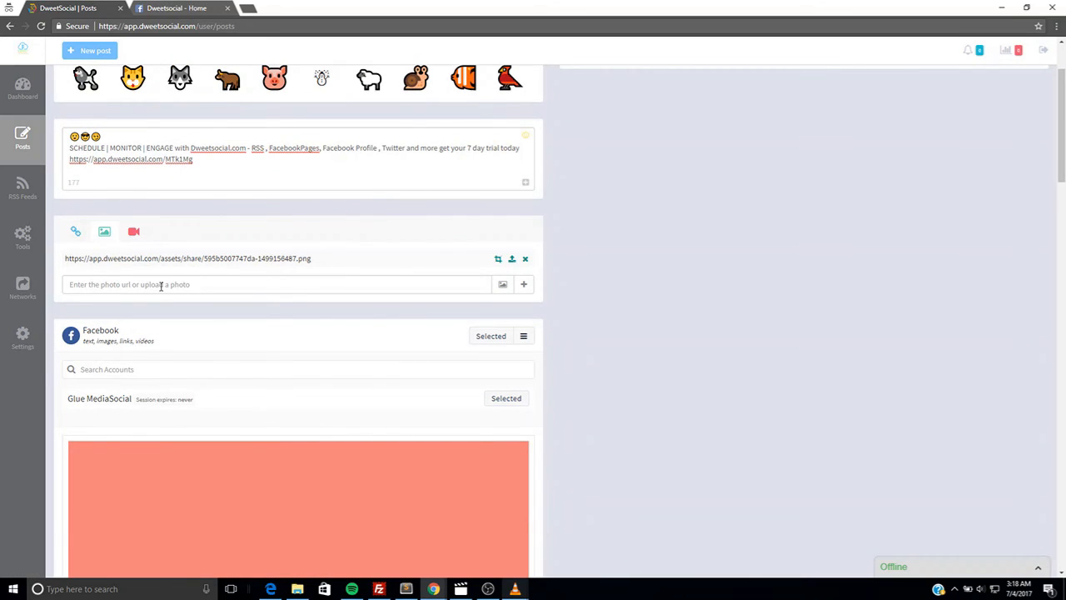
pyautogui.scroll(-2, 257, 326)
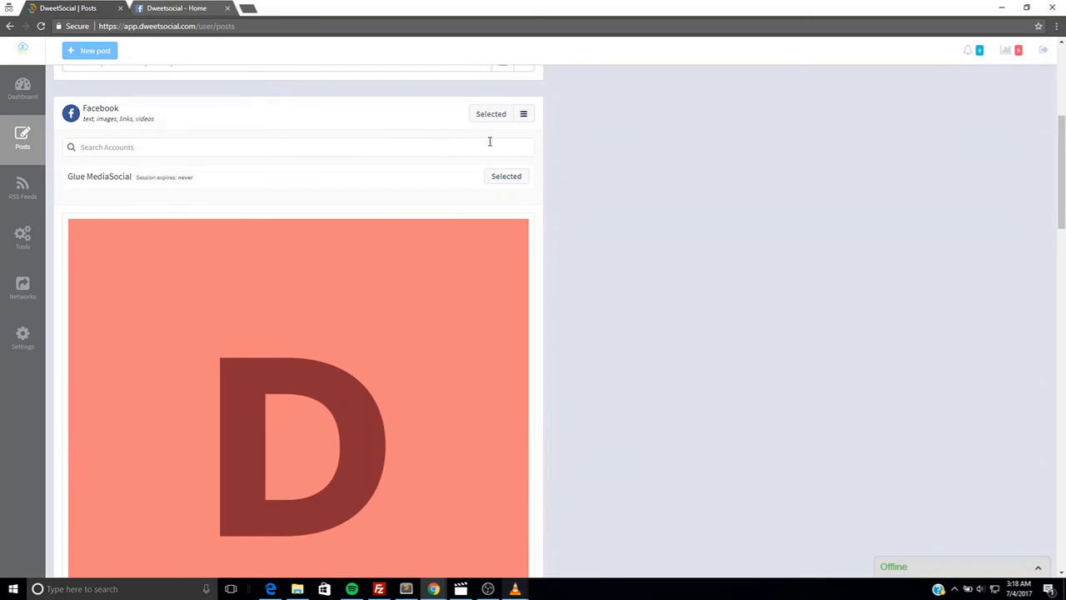
pyautogui.scroll(-4, 522, 371)
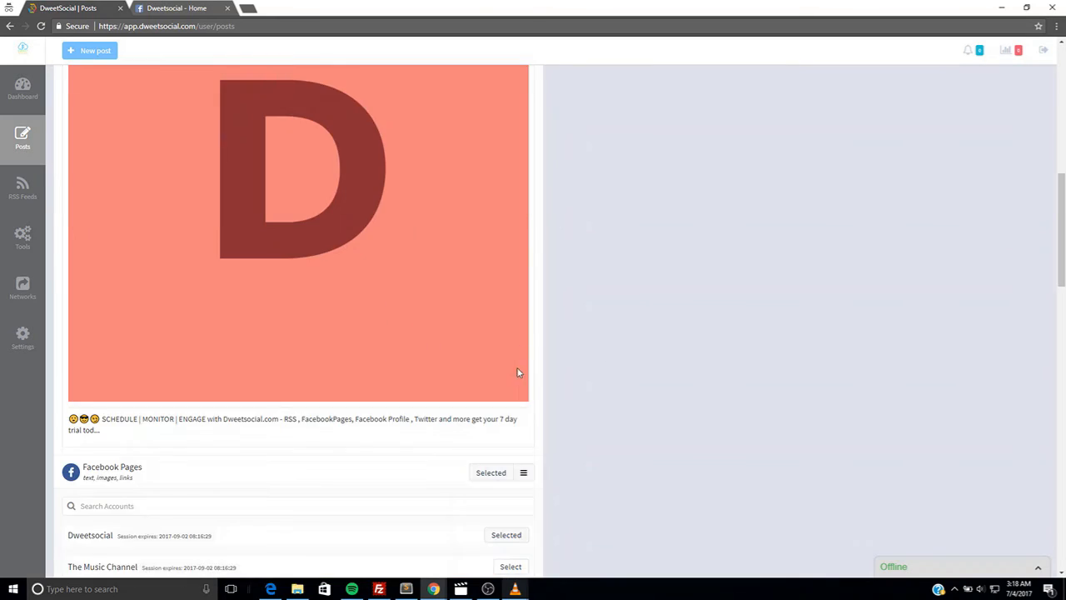
pyautogui.scroll(-8, 533, 389)
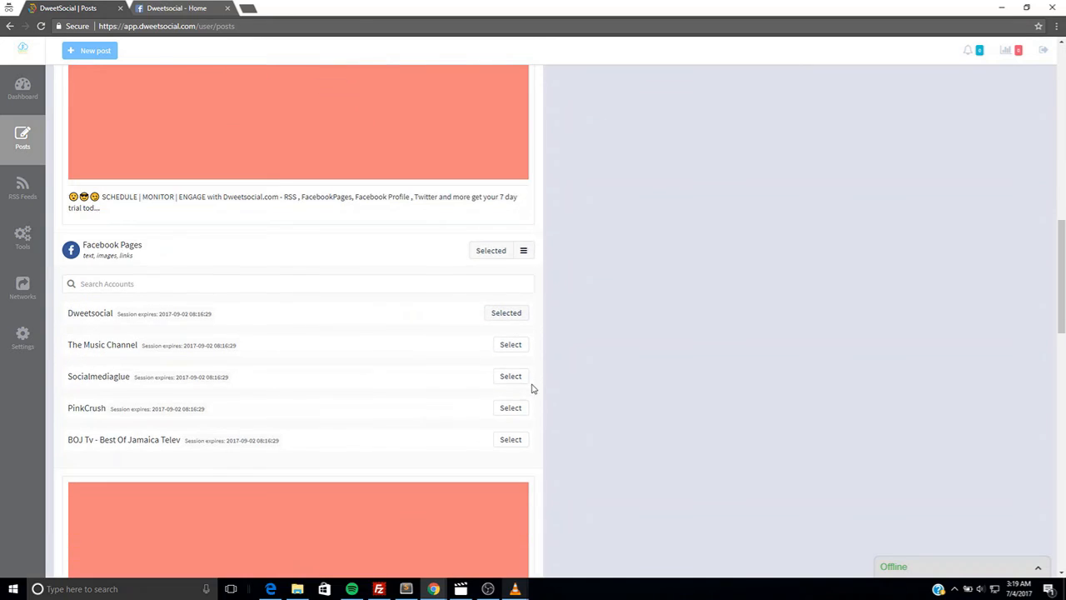
pyautogui.scroll(-5, 532, 386)
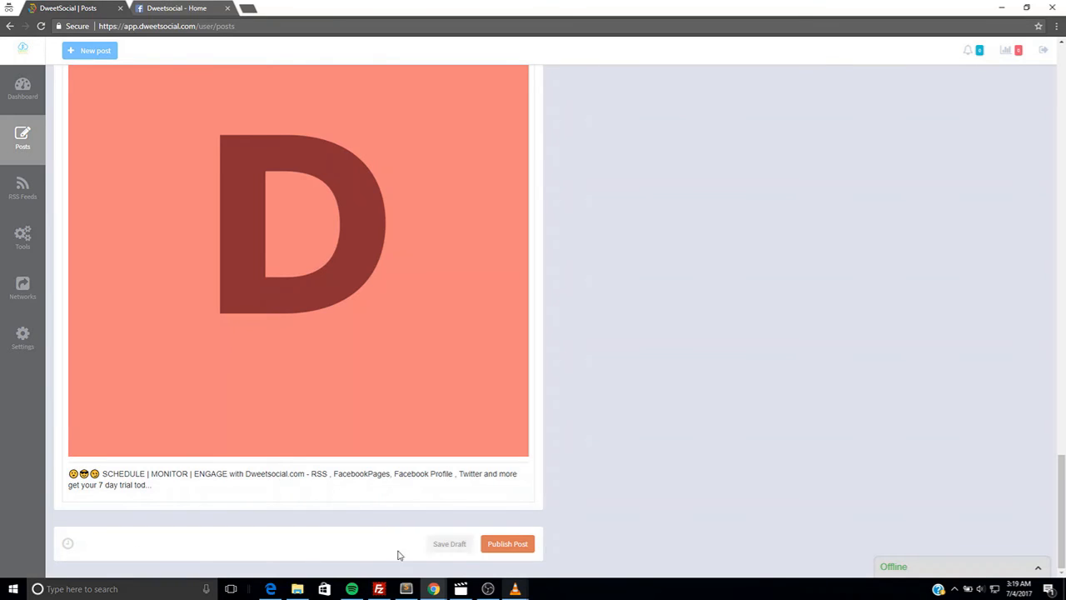
# - View the post's scheduling calendar and close it without choosing a date
pyautogui.click(68, 548)
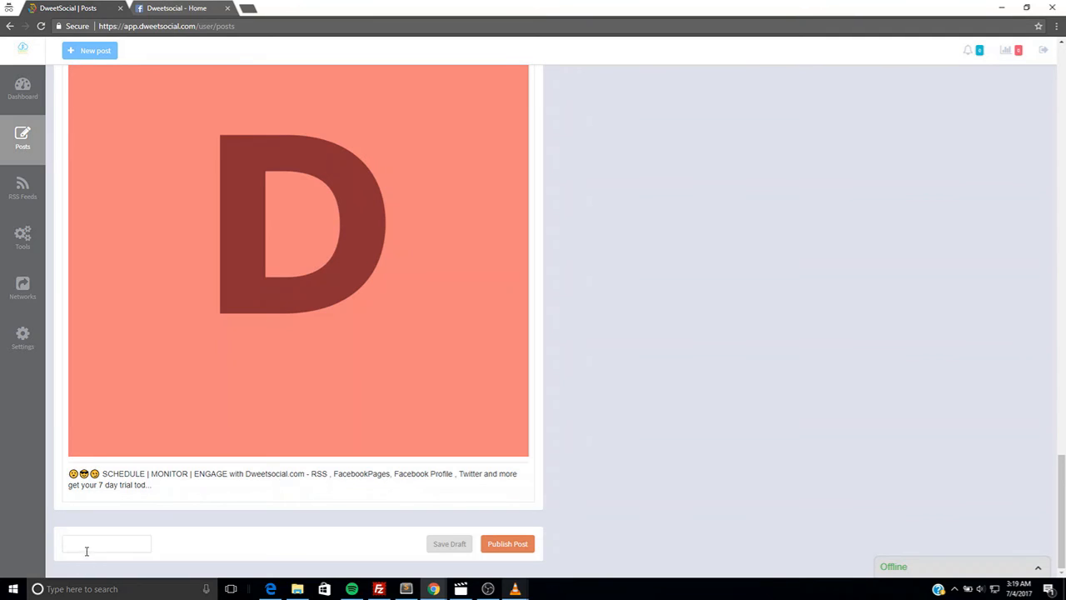
pyautogui.click(89, 548)
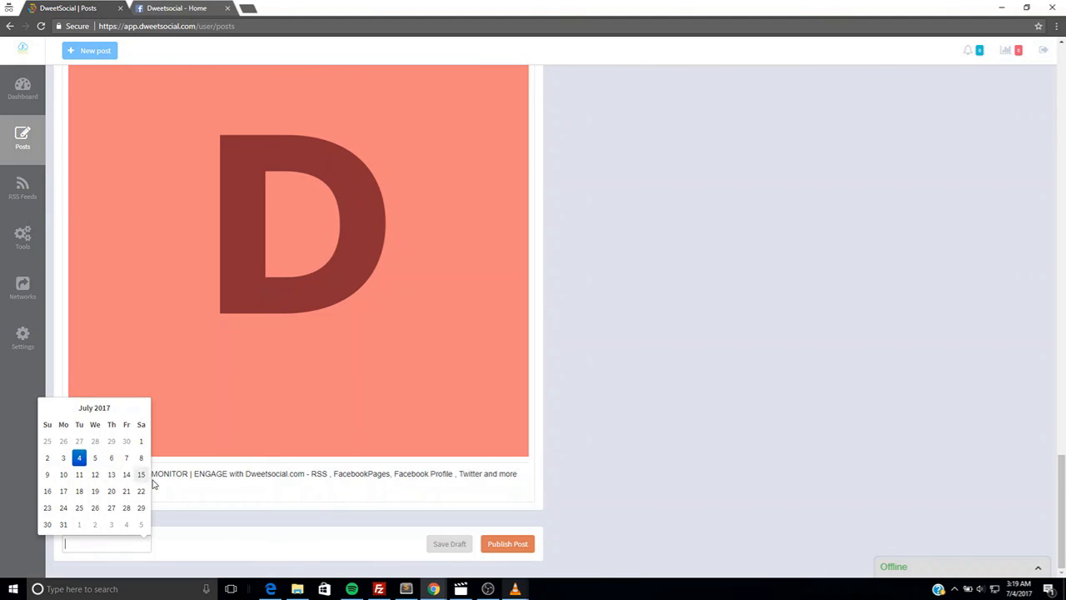
pyautogui.click(174, 523)
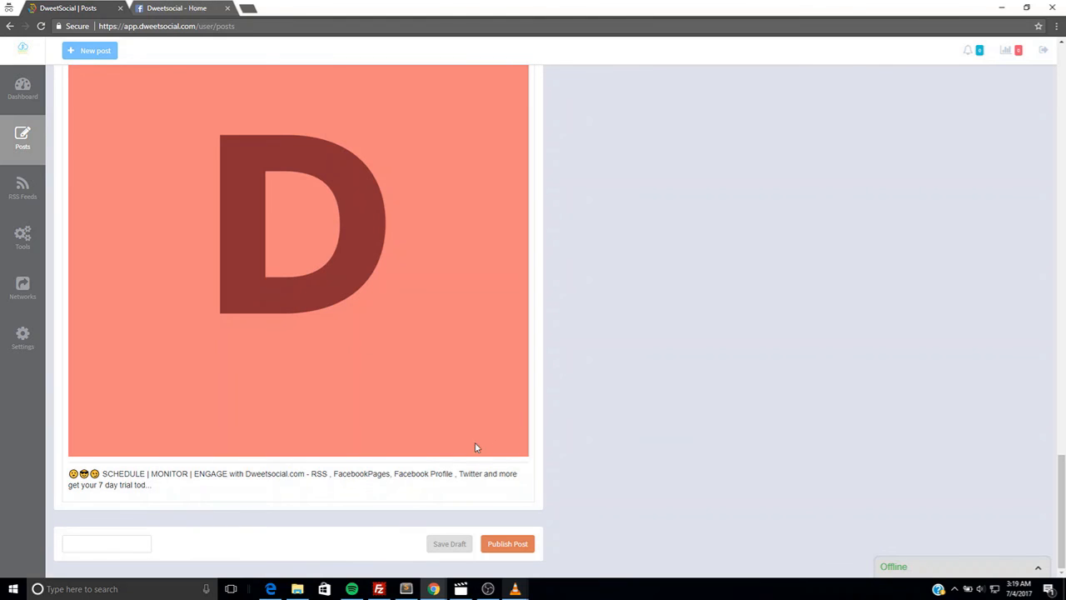
# - Check the post preview once more and publish the post without a scheduled date
pyautogui.scroll(7, 399, 314)
pyautogui.scroll(-7, 556, 396)
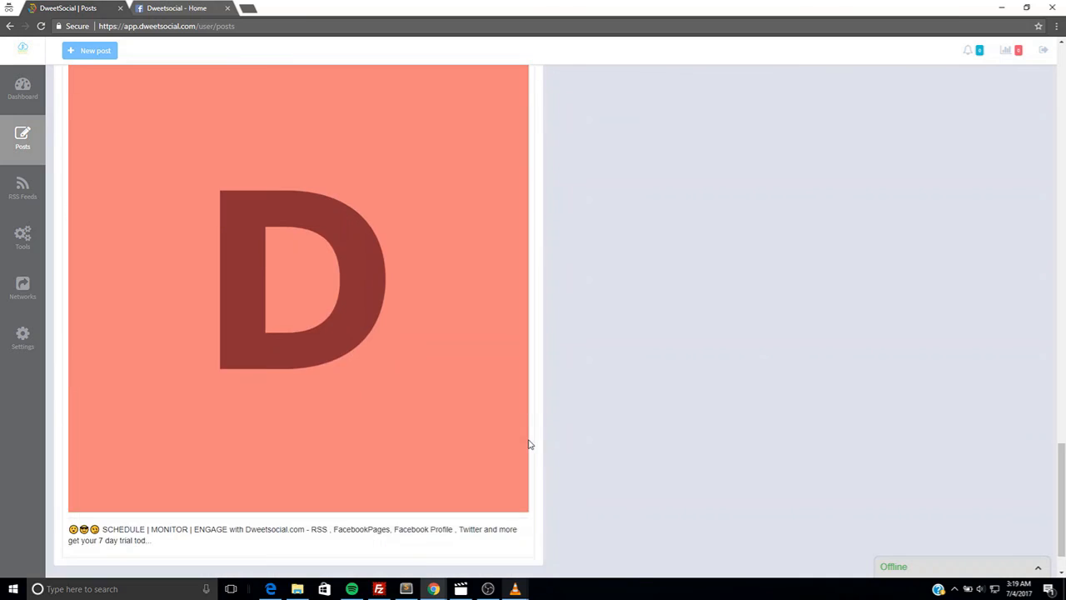
pyautogui.click(505, 544)
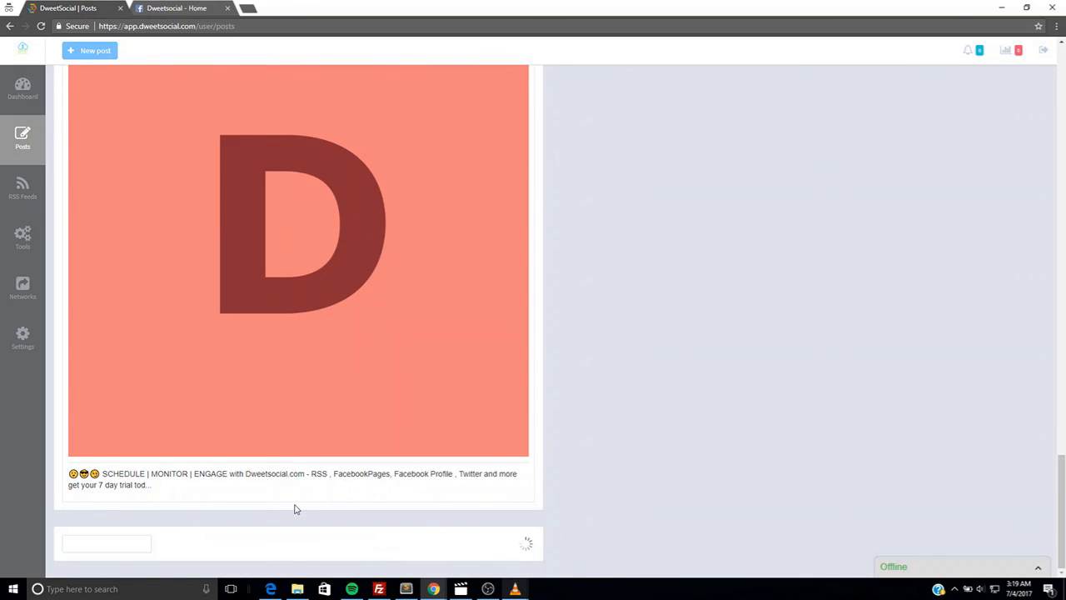